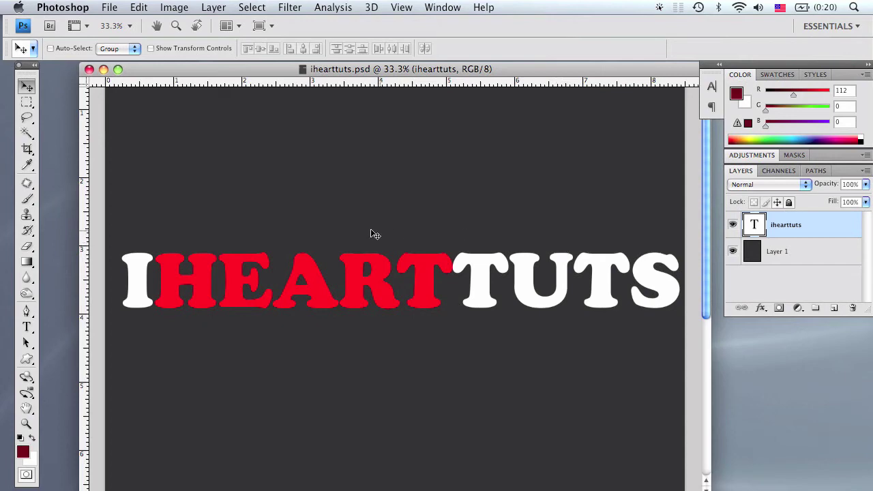
# Step: View the program's version information and close the splash screen
pyautogui.click(80, 8)
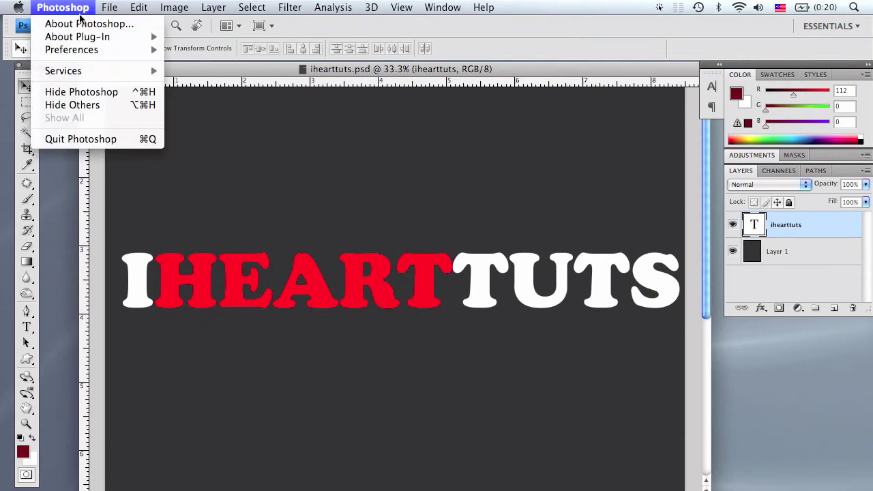
pyautogui.click(80, 25)
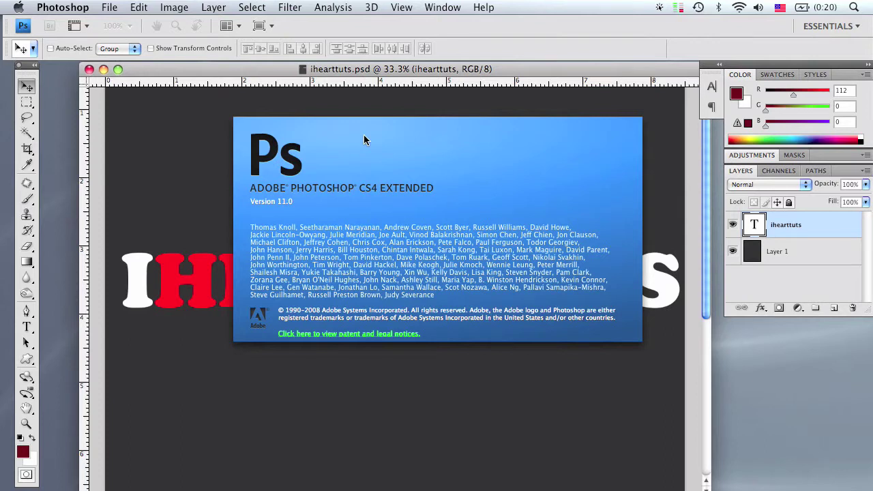
pyautogui.click(364, 140)
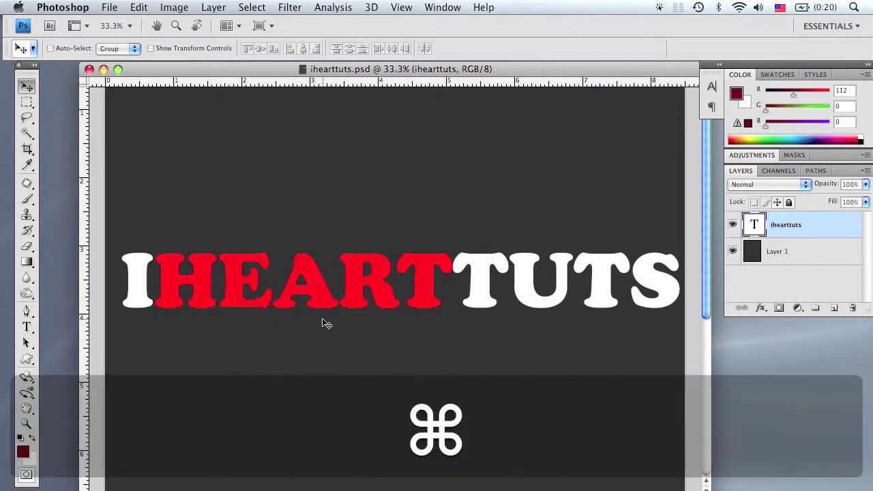
# Step: Open the image yinyang.jpg from the anime folder
pyautogui.press('super+o')
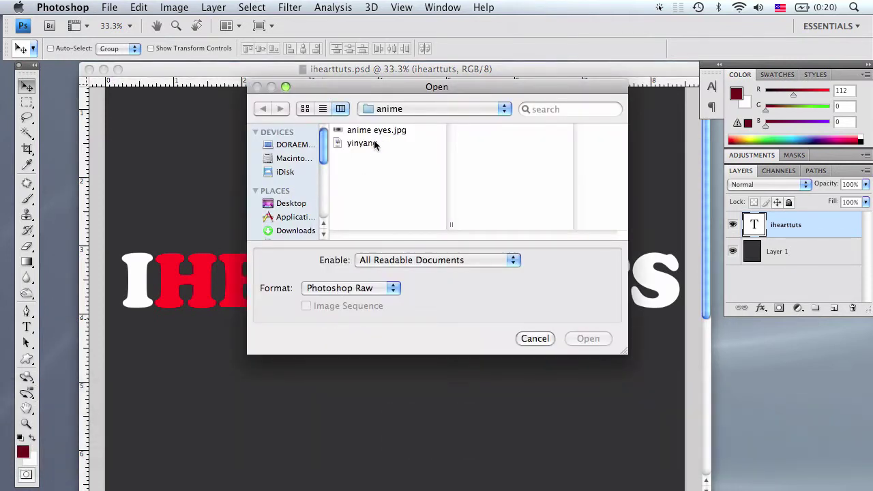
pyautogui.click(374, 144)
pyautogui.press('Return')
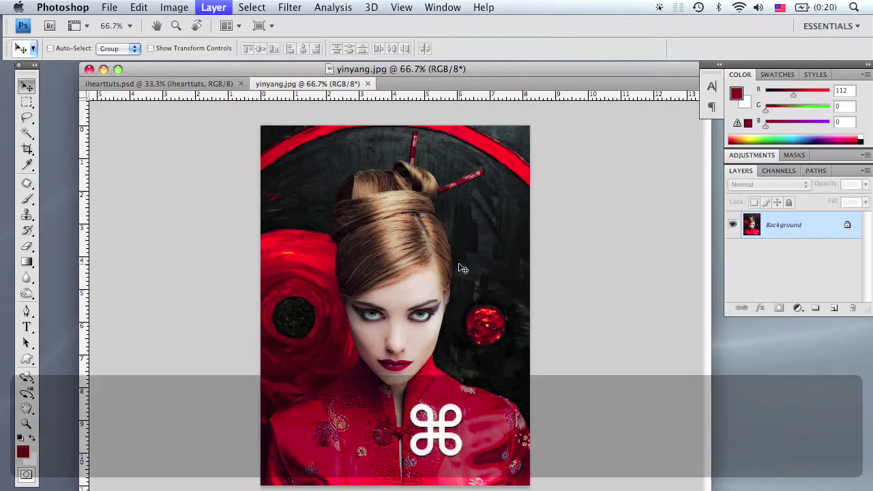
# Step: Duplicate the Background layer twice and delete the original Background layer
pyautogui.press('super+j')
pyautogui.press('super+j')
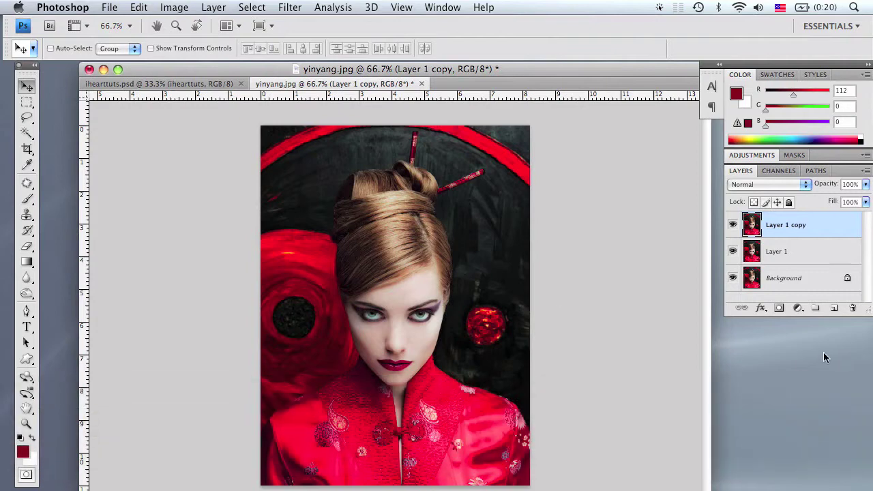
pyautogui.click(790, 281)
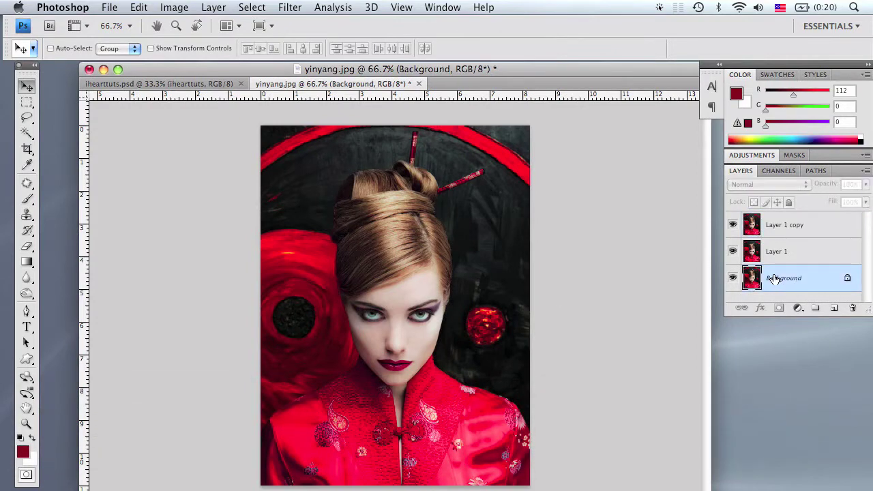
pyautogui.press('BackSpace')
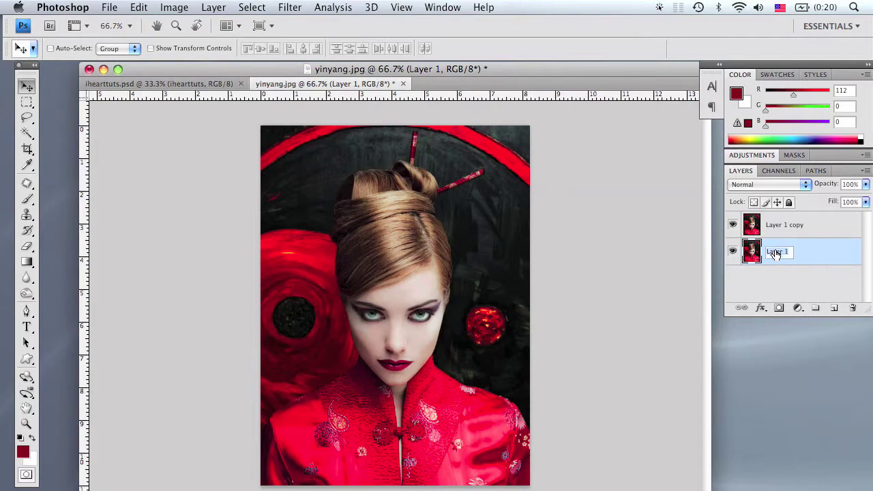
# Step: Rename the lower layer, Layer 1, as Original
pyautogui.write('Orin')
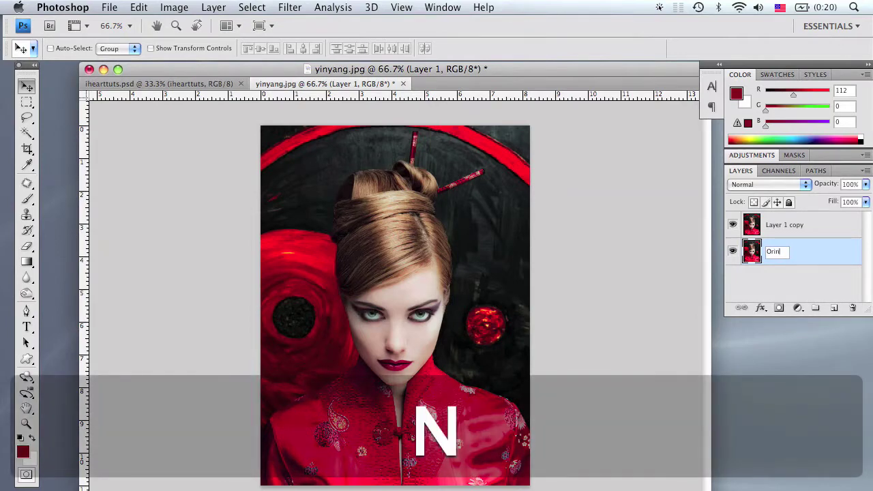
pyautogui.press('BackSpace')
pyautogui.write('ginal')
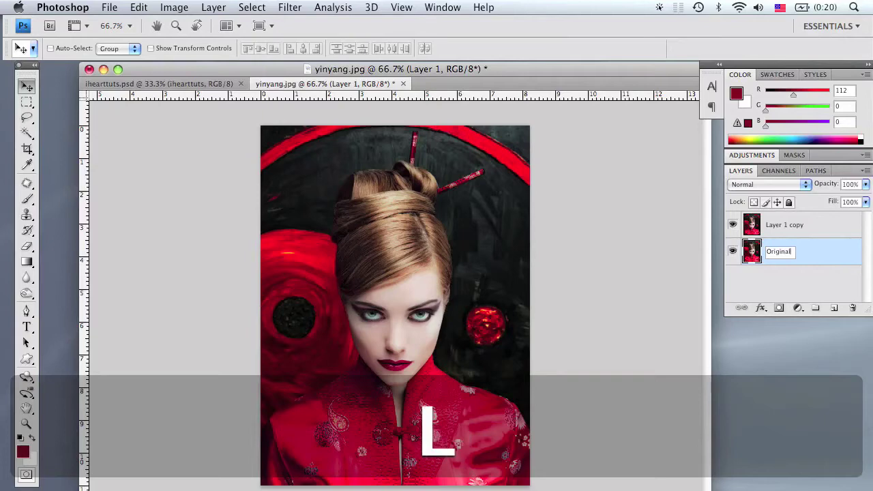
pyautogui.press('Return')
# Step: Rename the upper layer, Layer 1 copy, as Manipulation
pyautogui.click(786, 233)
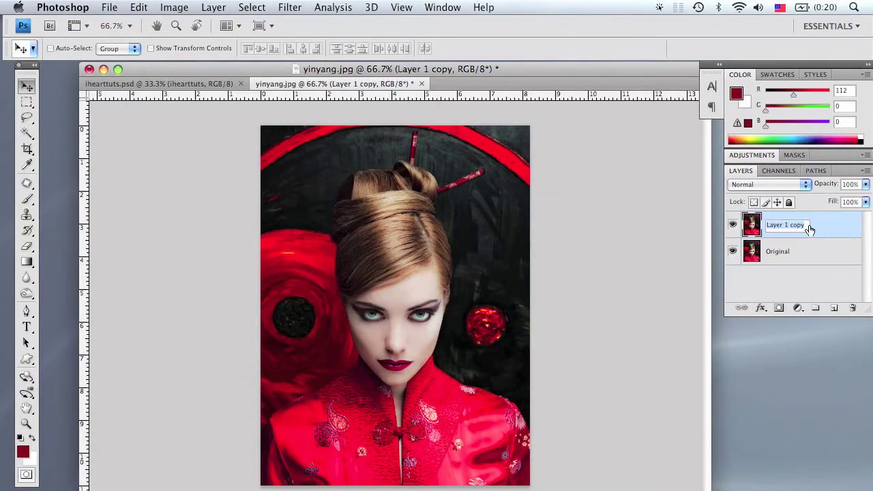
pyautogui.write('Ma')
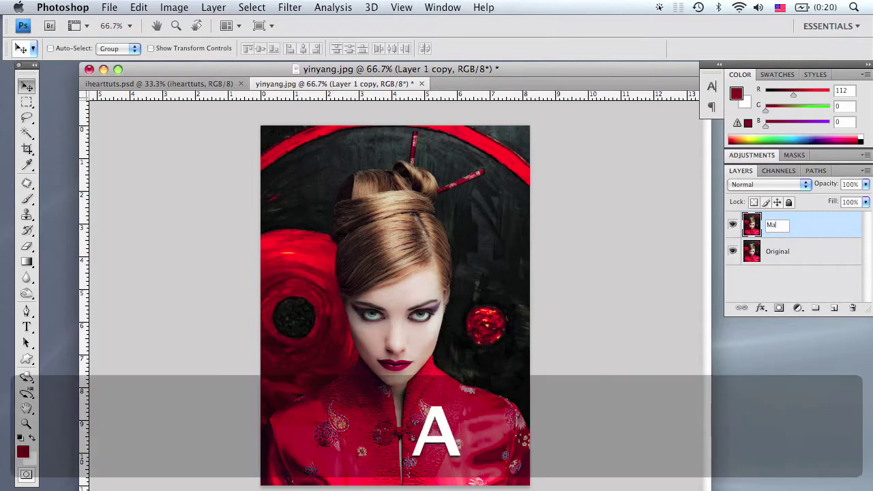
pyautogui.write('nipulation')
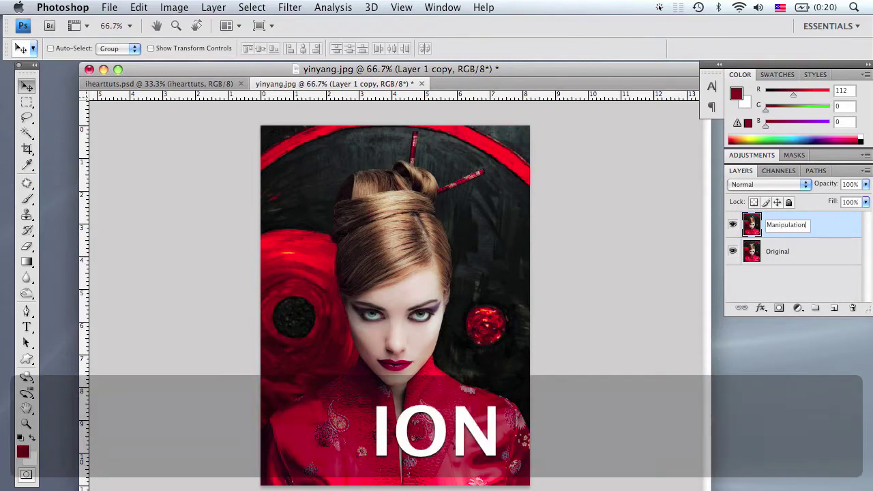
pyautogui.press('Return')
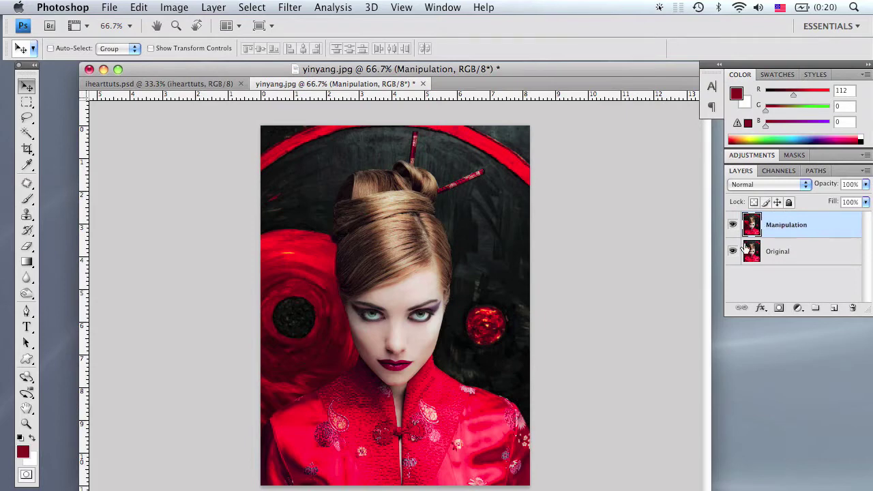
# Step: Start the Liquify filter on the Manipulation layer and set the Bloat tool's brush size to 50 for the eyes at 300% magnification
pyautogui.click(290, 7)
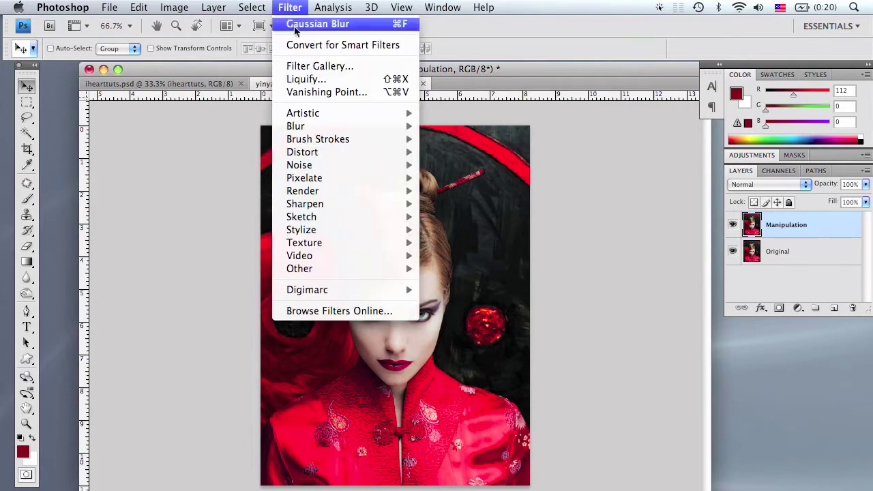
pyautogui.click(307, 79)
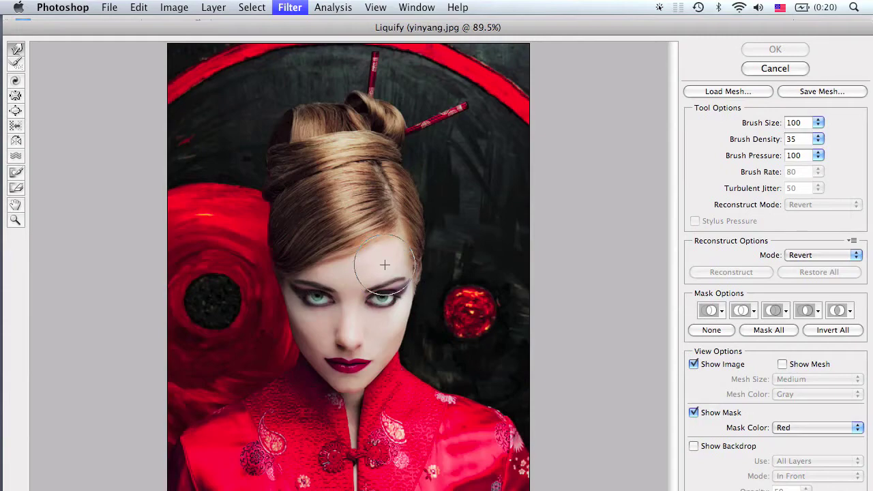
pyautogui.press('z')
pyautogui.click(386, 300)
pyautogui.click(385, 300)
pyautogui.click(386, 300)
pyautogui.press('h')
pyautogui.moveTo(290, 215); pyautogui.dragTo(405, 259)
pyautogui.press('b')
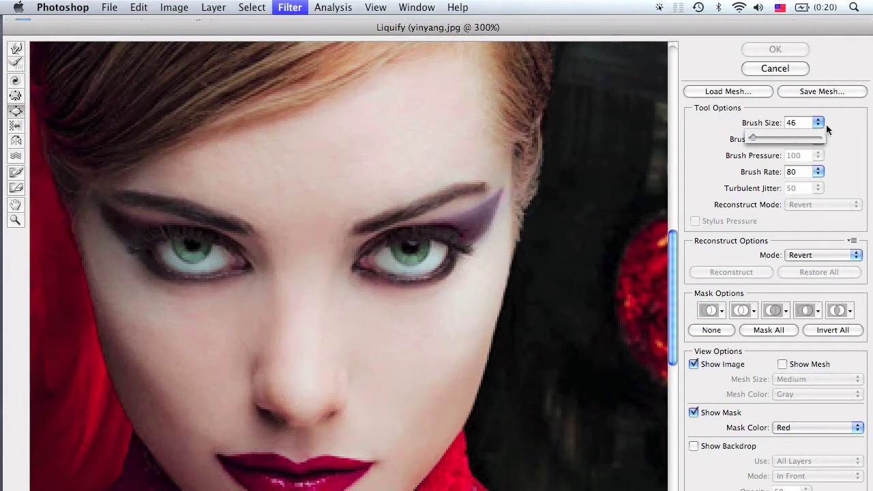
pyautogui.write('50')
pyautogui.press('Return')
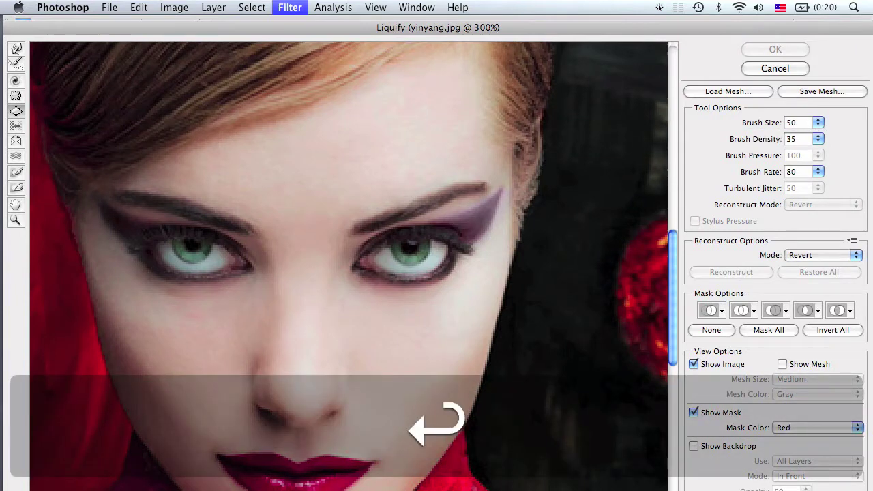
# Step: Enlarge both of the woman's eyes with the Bloat tool
pyautogui.click(412, 249)
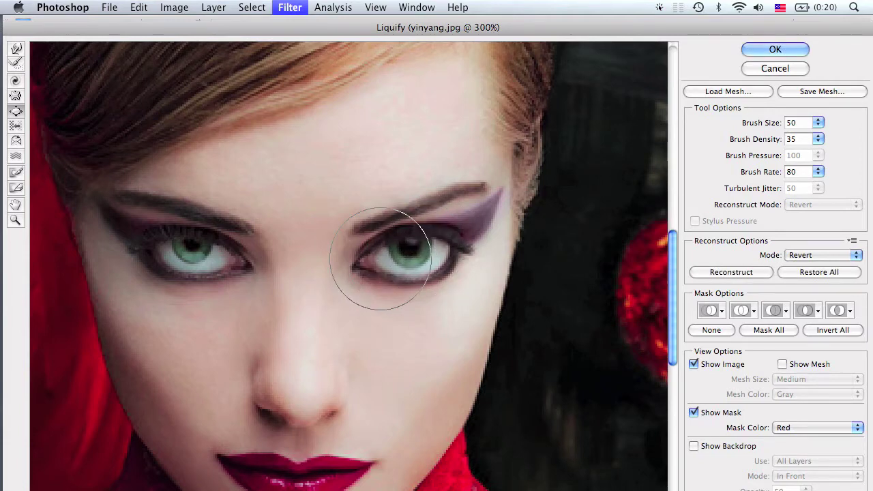
pyautogui.click(411, 250)
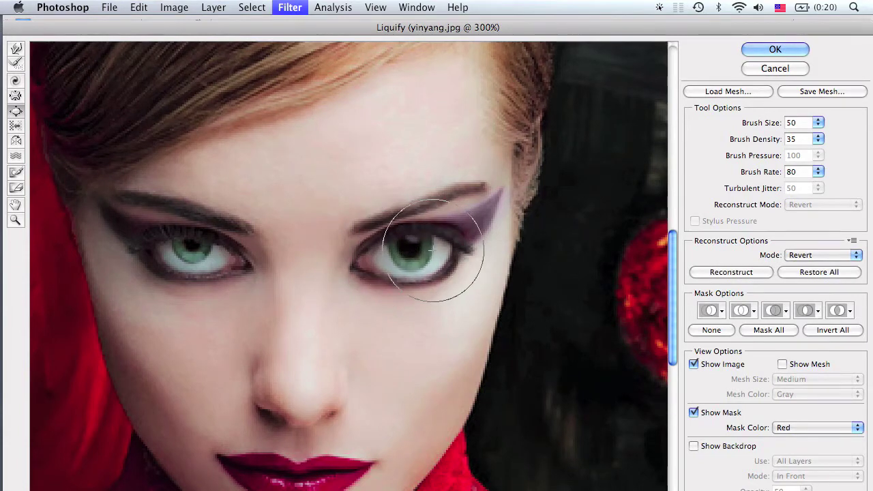
pyautogui.click(410, 252)
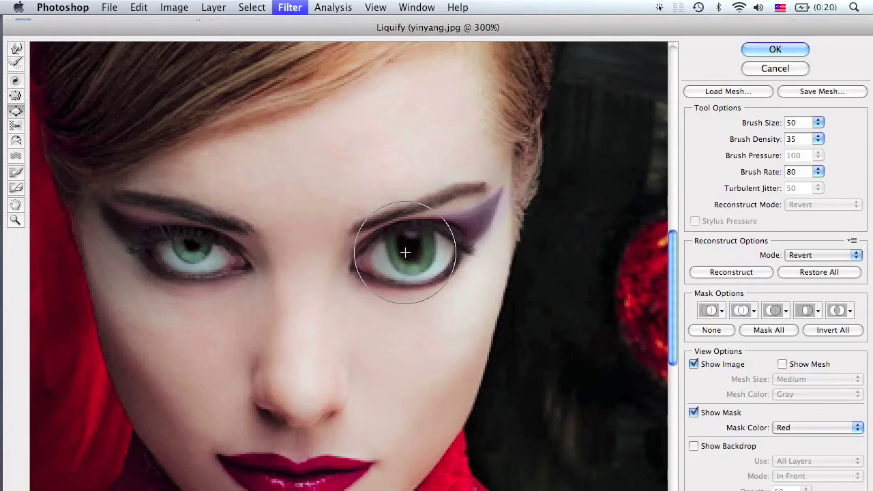
pyautogui.moveTo(195, 253)
pyautogui.mouseDown()
pyautogui.moveTo(224, 259)
pyautogui.moveTo(167, 254)
pyautogui.moveTo(219, 249)
pyautogui.moveTo(193, 246)
pyautogui.moveTo(195, 290)
pyautogui.moveTo(225, 260)
pyautogui.moveTo(197, 259)
pyautogui.moveTo(184, 246)
pyautogui.moveTo(219, 250)
pyautogui.moveTo(173, 253)
pyautogui.moveTo(194, 244)
pyautogui.moveTo(176, 246)
pyautogui.moveTo(201, 260)
pyautogui.moveTo(176, 259)
pyautogui.mouseUp()
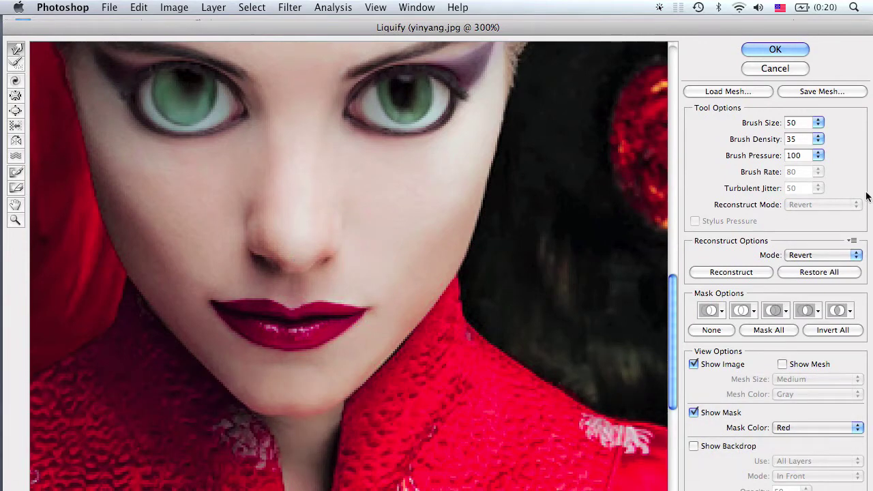
# Step: Slim the jawline on both sides and shape a narrower chin using the Forward Warp tool with a brush size of 75
pyautogui.click(818, 123)
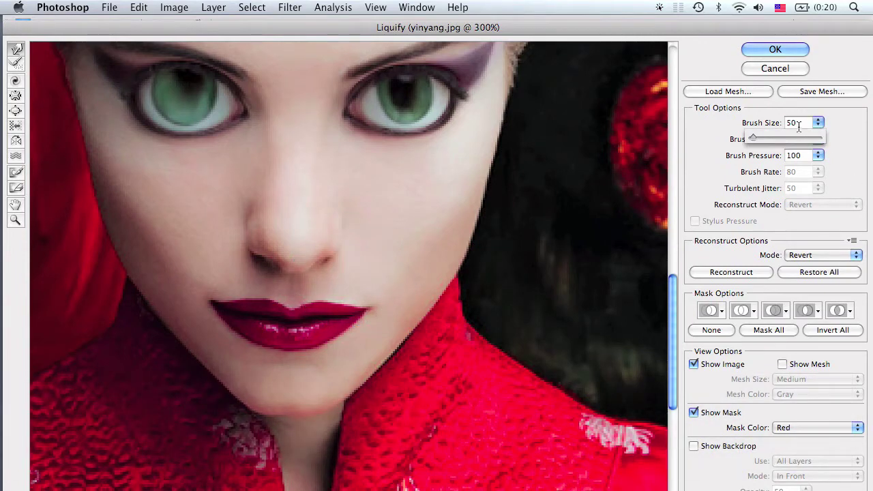
pyautogui.click(799, 123)
pyautogui.write('75')
pyautogui.press('Return')
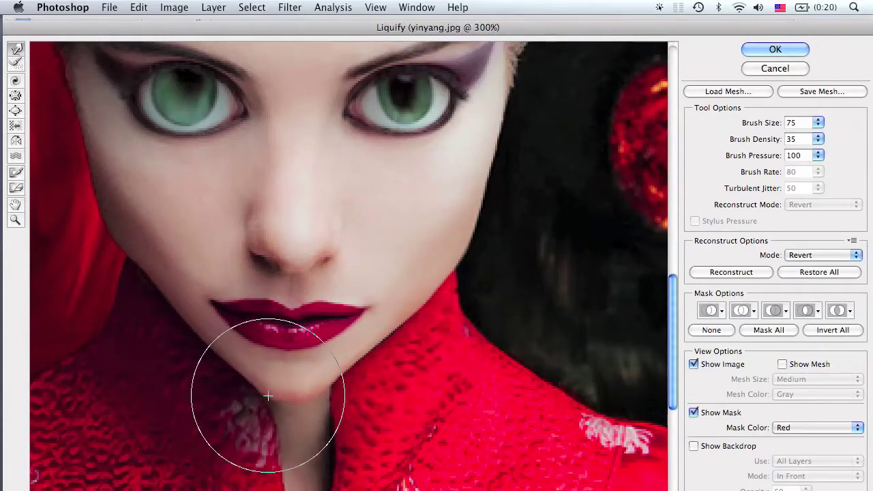
pyautogui.moveTo(418, 334)
pyautogui.mouseDown()
pyautogui.moveTo(435, 312)
pyautogui.moveTo(439, 283)
pyautogui.moveTo(461, 270)
pyautogui.moveTo(476, 242)
pyautogui.mouseUp()
pyautogui.moveTo(134, 287); pyautogui.dragTo(112, 243)
pyautogui.moveTo(157, 298); pyautogui.dragTo(176, 312)
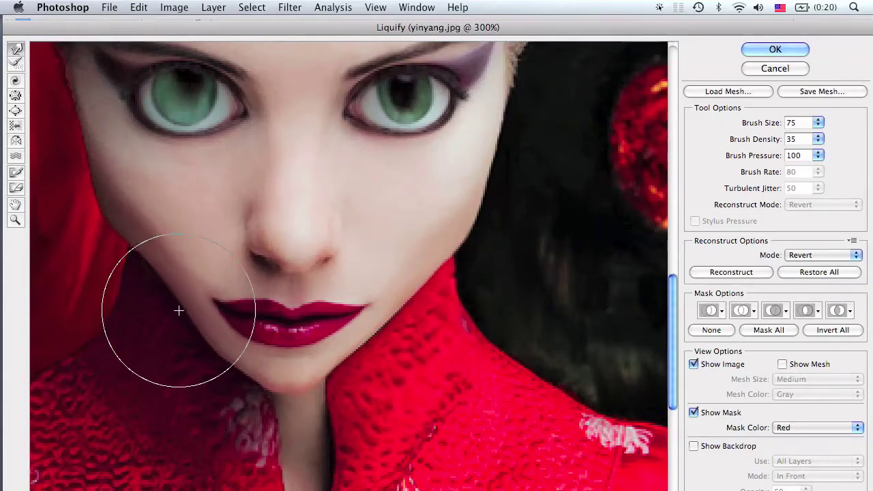
pyautogui.moveTo(206, 373); pyautogui.dragTo(203, 352)
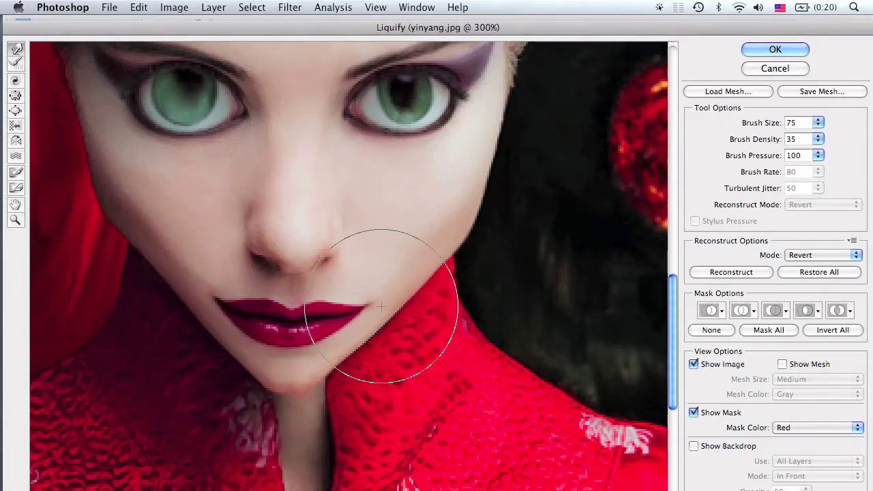
# Step: Narrow and refine the nose with the Forward Warp tool at a brush size of 45
pyautogui.click(819, 125)
pyautogui.click(802, 123)
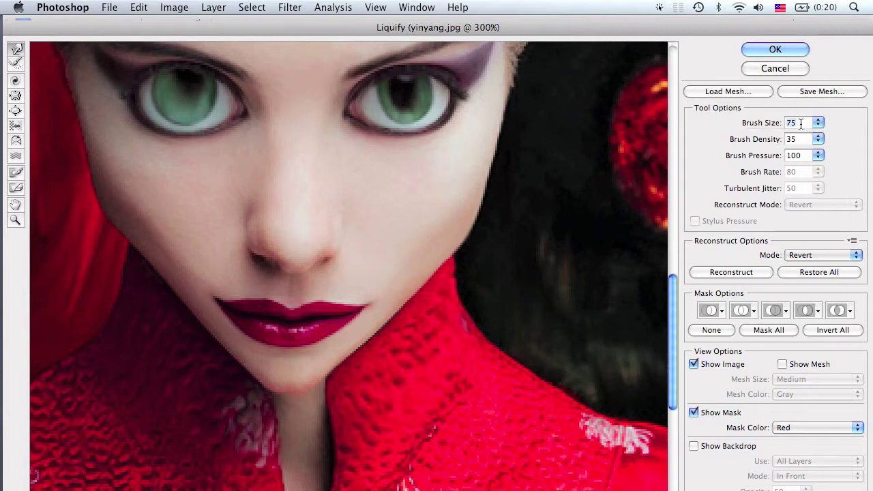
pyautogui.write('45')
pyautogui.press('Return')
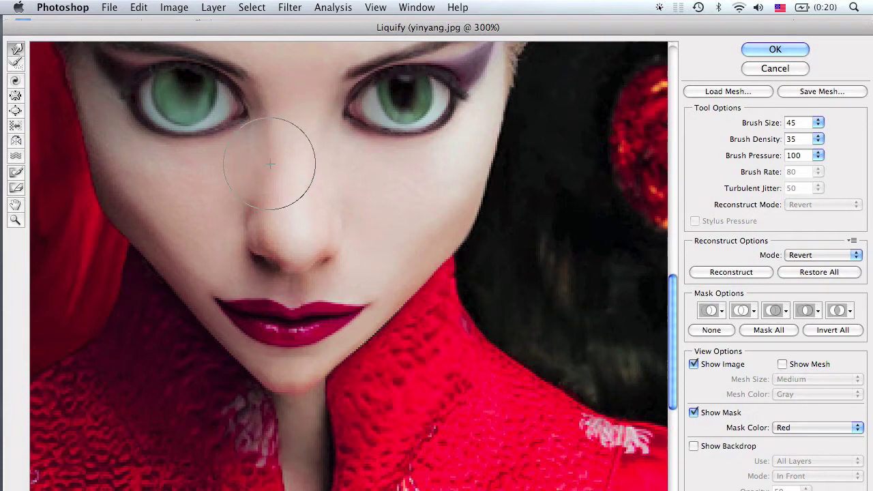
pyautogui.moveTo(258, 204); pyautogui.dragTo(261, 232)
pyautogui.moveTo(323, 173); pyautogui.dragTo(323, 225)
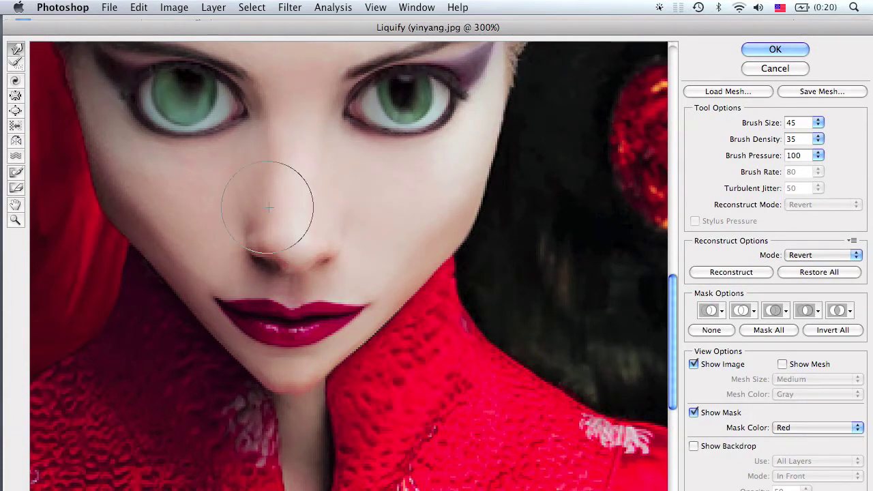
pyautogui.moveTo(266, 206); pyautogui.dragTo(262, 231)
pyautogui.moveTo(290, 183)
pyautogui.mouseDown()
pyautogui.moveTo(277, 214)
pyautogui.moveTo(324, 232)
pyautogui.moveTo(292, 234)
pyautogui.moveTo(395, 251)
pyautogui.moveTo(331, 214)
pyautogui.moveTo(294, 223)
pyautogui.moveTo(347, 232)
pyautogui.moveTo(432, 283)
pyautogui.moveTo(238, 364)
pyautogui.moveTo(319, 325)
pyautogui.moveTo(112, 232)
pyautogui.moveTo(59, 136)
pyautogui.mouseUp()
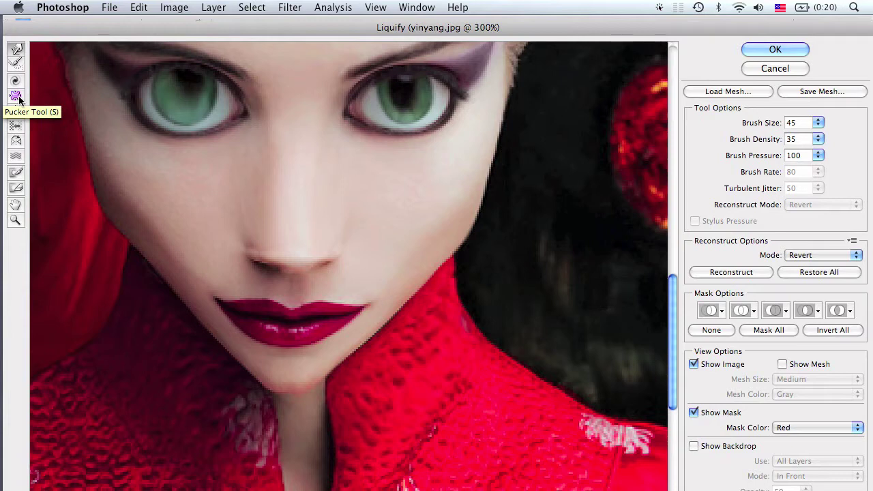
# Step: Shrink the lips with the Pucker tool and push the mouth corner inward with the Forward Warp tool
pyautogui.press('s')
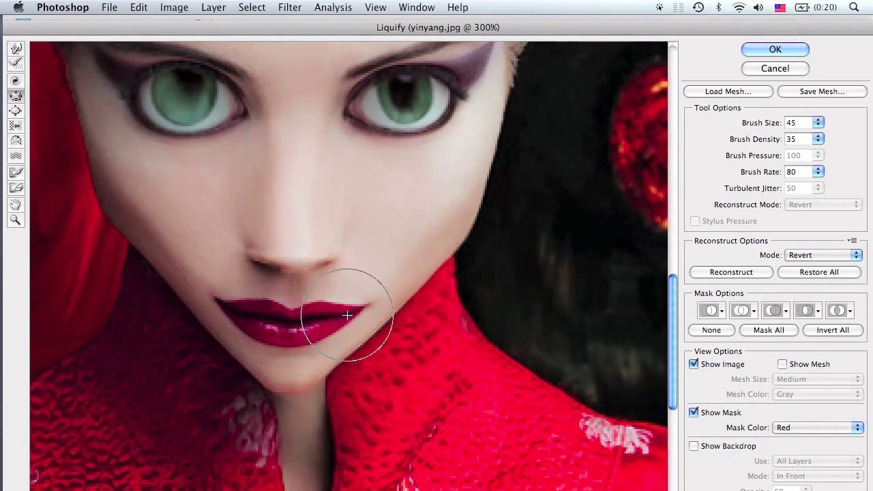
pyautogui.moveTo(354, 310)
pyautogui.mouseDown()
pyautogui.moveTo(335, 325)
pyautogui.moveTo(335, 314)
pyautogui.mouseUp()
pyautogui.moveTo(230, 307)
pyautogui.mouseDown()
pyautogui.moveTo(307, 319)
pyautogui.moveTo(279, 324)
pyautogui.moveTo(336, 315)
pyautogui.moveTo(261, 316)
pyautogui.moveTo(298, 329)
pyautogui.moveTo(330, 315)
pyautogui.moveTo(221, 306)
pyautogui.moveTo(360, 302)
pyautogui.mouseUp()
pyautogui.press('w')
pyautogui.moveTo(227, 309)
pyautogui.mouseDown()
pyautogui.moveTo(250, 314)
pyautogui.moveTo(238, 313)
pyautogui.mouseUp()
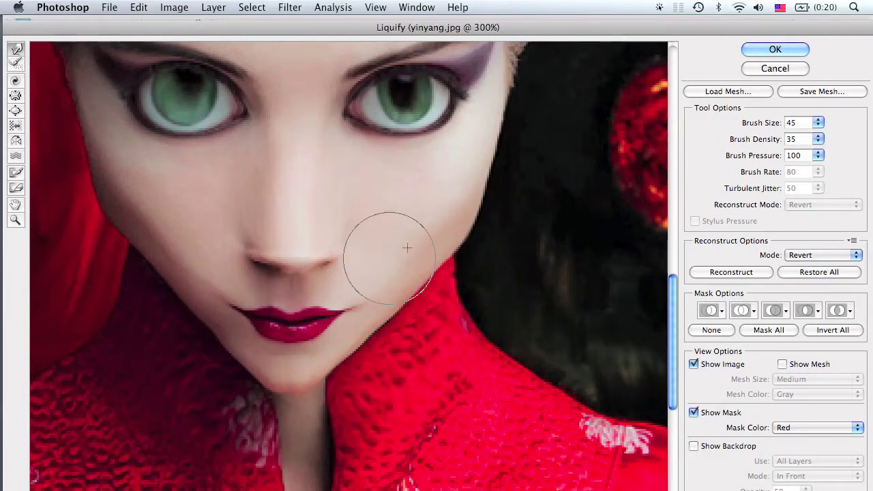
# Step: Smooth the jawline, left cheek contour and chin using the Forward Warp tool with a brush size of 50
pyautogui.click(818, 123)
pyautogui.click(803, 127)
pyautogui.write('50')
pyautogui.press('Return')
pyautogui.moveTo(354, 360); pyautogui.dragTo(463, 251)
pyautogui.moveTo(221, 357)
pyautogui.mouseDown()
pyautogui.moveTo(219, 332)
pyautogui.moveTo(187, 335)
pyautogui.moveTo(161, 281)
pyautogui.moveTo(117, 246)
pyautogui.mouseUp()
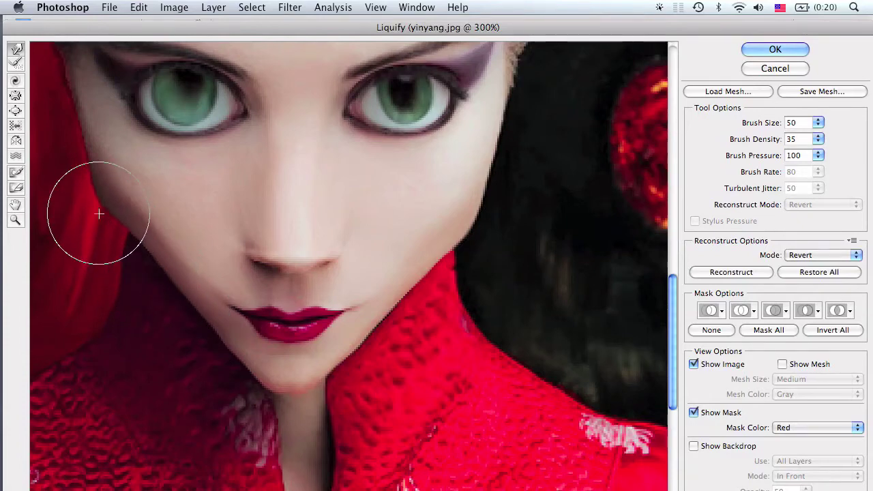
pyautogui.moveTo(118, 210)
pyautogui.mouseDown()
pyautogui.moveTo(165, 256)
pyautogui.moveTo(122, 220)
pyautogui.moveTo(125, 248)
pyautogui.mouseUp()
pyautogui.moveTo(85, 193); pyautogui.dragTo(125, 220)
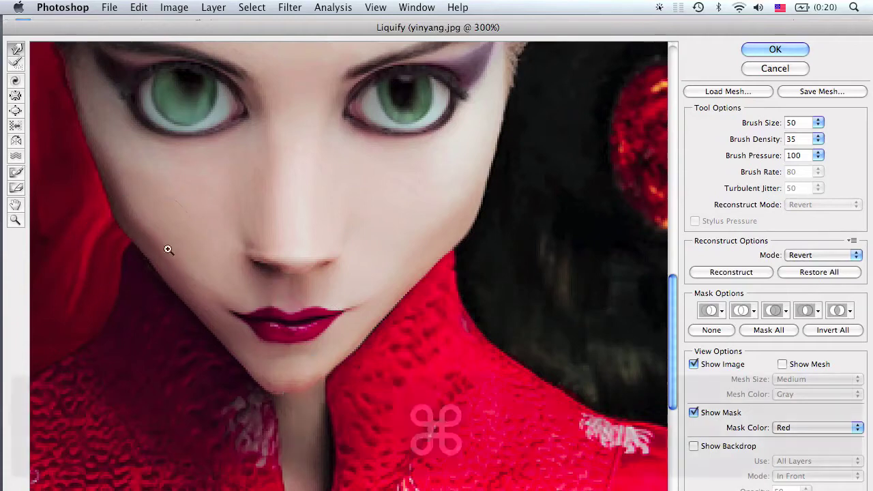
pyautogui.moveTo(271, 397)
pyautogui.mouseDown()
pyautogui.moveTo(309, 394)
pyautogui.moveTo(279, 391)
pyautogui.mouseUp()
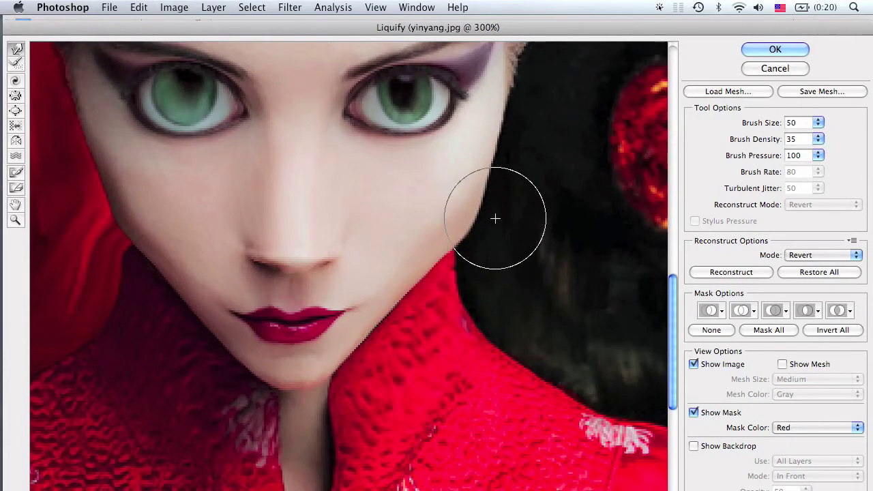
# Step: Push the right side of the jawline slightly inward with the Forward Warp tool and apply the Liquify filter
pyautogui.moveTo(475, 243); pyautogui.dragTo(467, 239)
pyautogui.moveTo(532, 225); pyautogui.dragTo(575, 263)
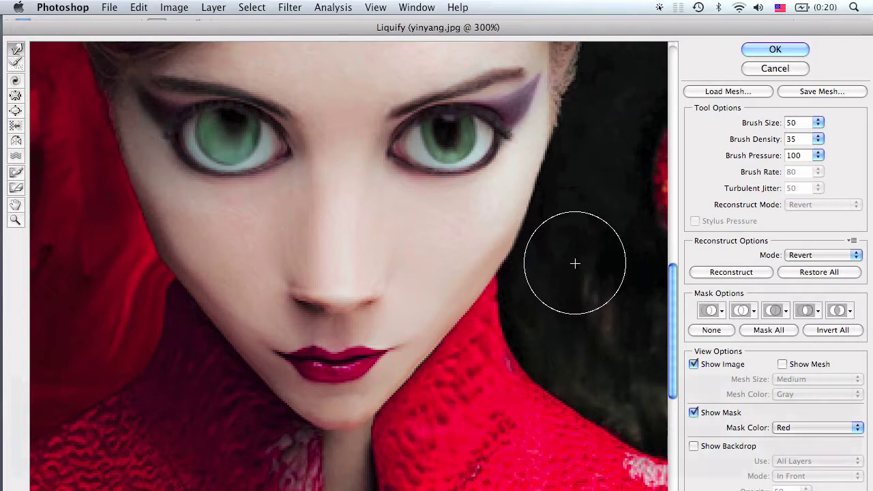
pyautogui.press('Return')
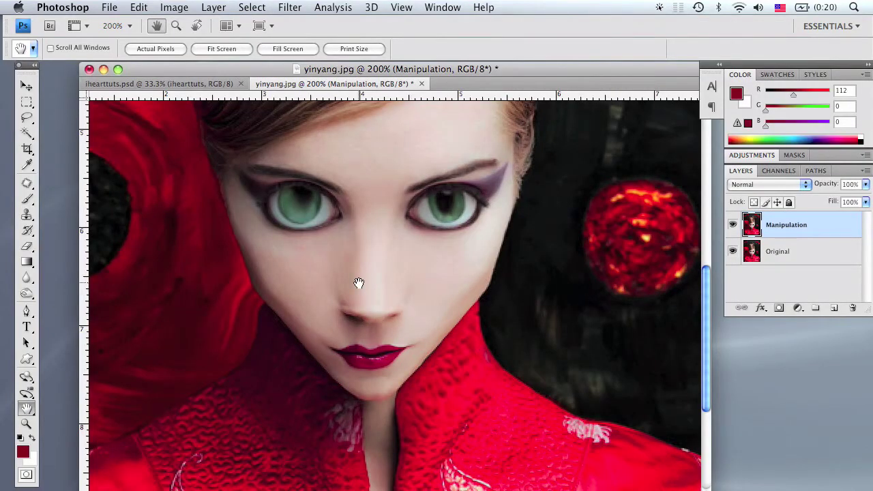
pyautogui.scroll(1, 417, 229)
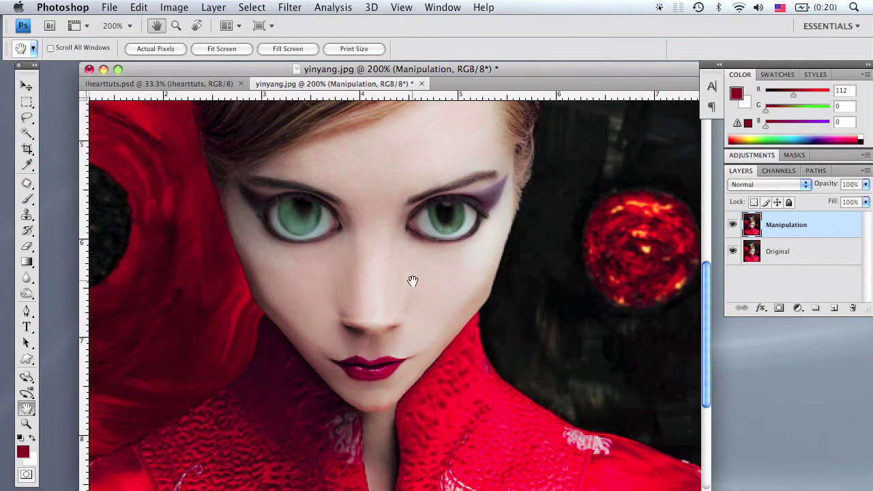
# Step: Enter Quick Mask mode and paint the mask over the left eye of the portrait with the Brush
pyautogui.press('q')
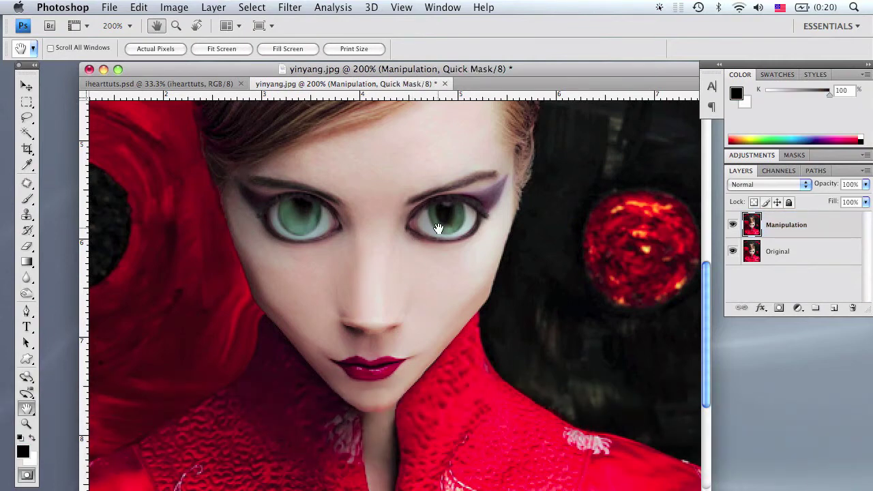
pyautogui.press('b')
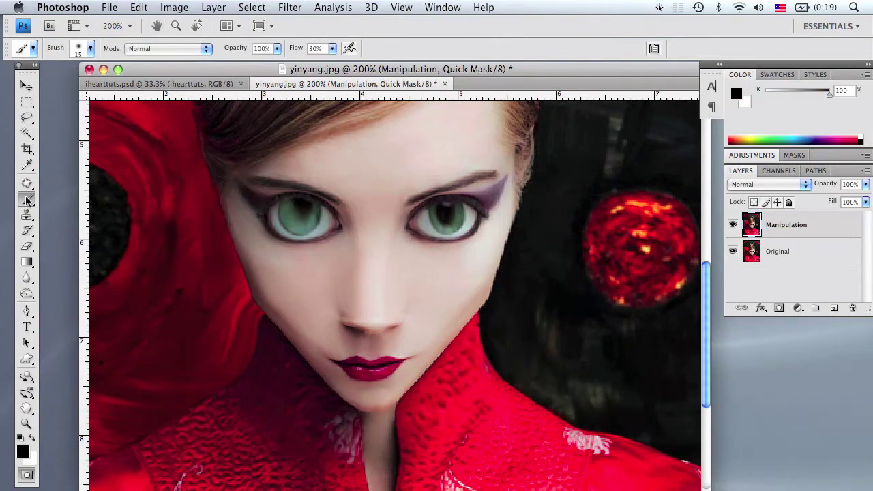
pyautogui.click(26, 199)
pyautogui.click(27, 199)
pyautogui.click(418, 345)
pyautogui.press('z')
pyautogui.click(359, 363)
pyautogui.click(359, 363)
pyautogui.press('h')
pyautogui.moveTo(427, 150)
pyautogui.mouseDown()
pyautogui.moveTo(470, 402)
pyautogui.moveTo(411, 353)
pyautogui.moveTo(421, 357)
pyautogui.mouseUp()
pyautogui.press('b')
pyautogui.moveTo(289, 273)
pyautogui.mouseDown()
pyautogui.moveTo(351, 302)
pyautogui.moveTo(284, 263)
pyautogui.moveTo(307, 312)
pyautogui.moveTo(253, 293)
pyautogui.moveTo(283, 277)
pyautogui.moveTo(335, 281)
pyautogui.moveTo(225, 320)
pyautogui.moveTo(334, 331)
pyautogui.moveTo(314, 341)
pyautogui.moveTo(275, 328)
pyautogui.moveTo(273, 271)
pyautogui.moveTo(222, 280)
pyautogui.mouseUp()
# Step: Paint the quick mask over the right eye of the portrait as well
pyautogui.press('h')
pyautogui.moveTo(658, 293); pyautogui.dragTo(507, 302)
pyautogui.press('b')
pyautogui.moveTo(568, 296)
pyautogui.mouseDown()
pyautogui.moveTo(475, 274)
pyautogui.moveTo(428, 311)
pyautogui.moveTo(442, 328)
pyautogui.moveTo(534, 333)
pyautogui.moveTo(462, 296)
pyautogui.moveTo(433, 322)
pyautogui.moveTo(457, 335)
pyautogui.moveTo(536, 332)
pyautogui.moveTo(558, 309)
pyautogui.moveTo(484, 292)
pyautogui.moveTo(429, 319)
pyautogui.moveTo(519, 334)
pyautogui.moveTo(445, 311)
pyautogui.mouseUp()
pyautogui.moveTo(558, 311)
pyautogui.mouseDown()
pyautogui.moveTo(511, 287)
pyautogui.moveTo(442, 309)
pyautogui.mouseUp()
pyautogui.press('h')
pyautogui.moveTo(266, 321); pyautogui.dragTo(327, 321)
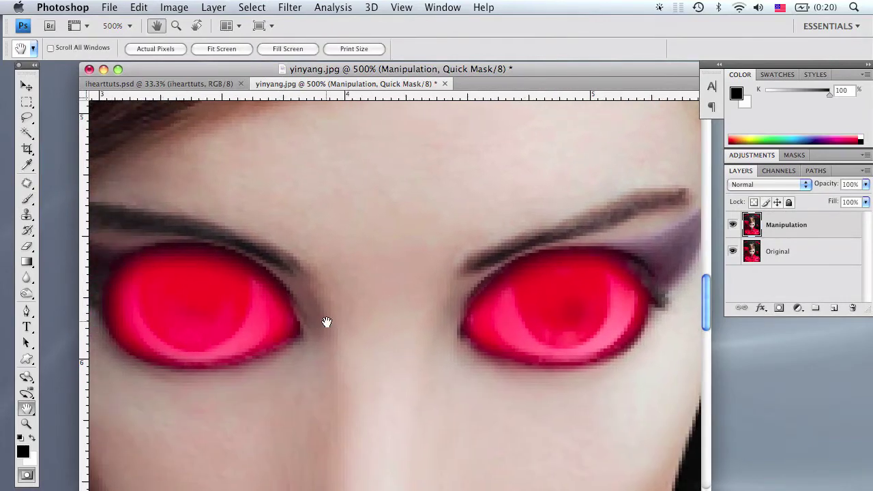
# Step: Turn the quick mask into an inverted selection of both eyes and delete them from the Manipulation layer
pyautogui.press('q')
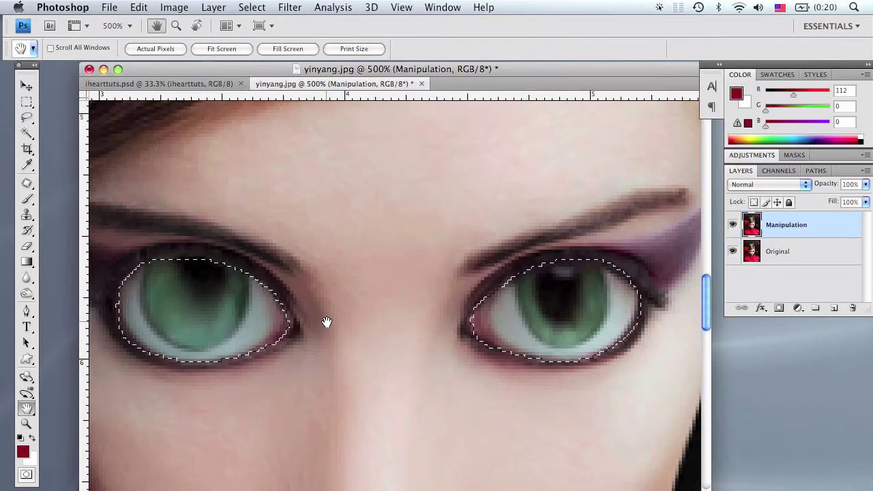
pyautogui.press('m')
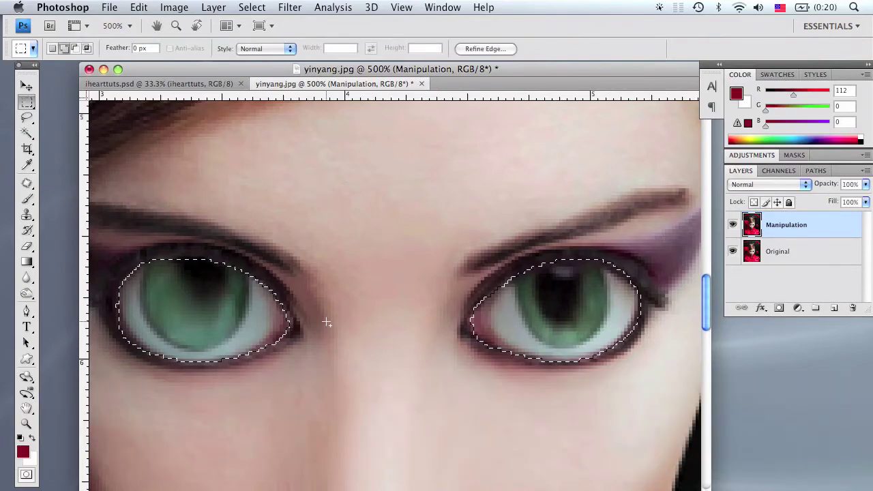
pyautogui.keyDown('ctrl'); pyautogui.click(327, 322); pyautogui.keyUp('ctrl')
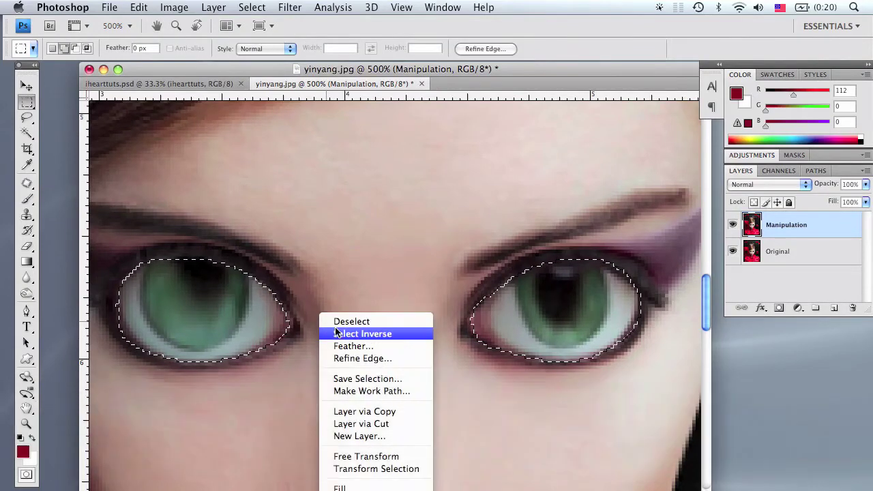
pyautogui.click(361, 334)
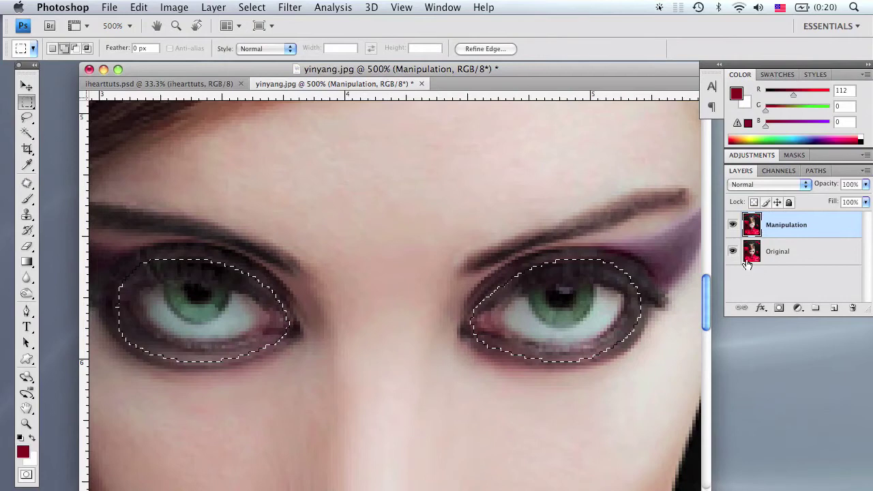
# Step: Hide the Original layer and clear the selection
pyautogui.click(762, 255)
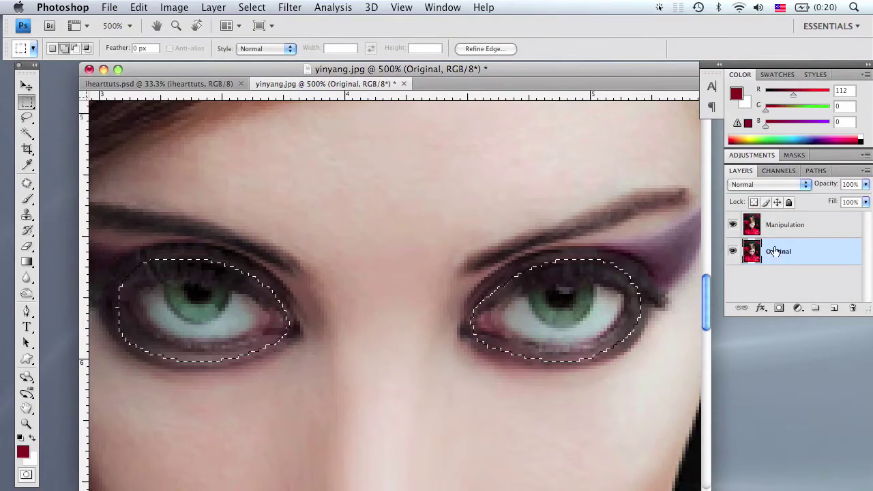
pyautogui.click(734, 254)
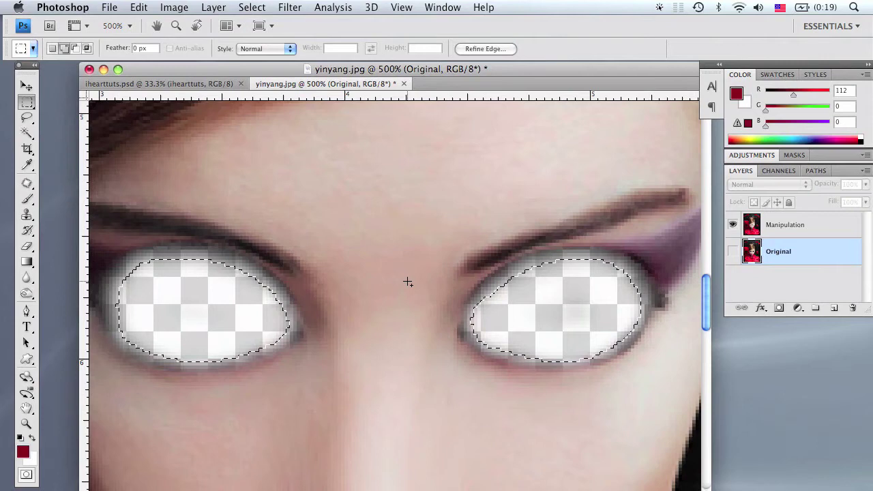
pyautogui.press('super+d')
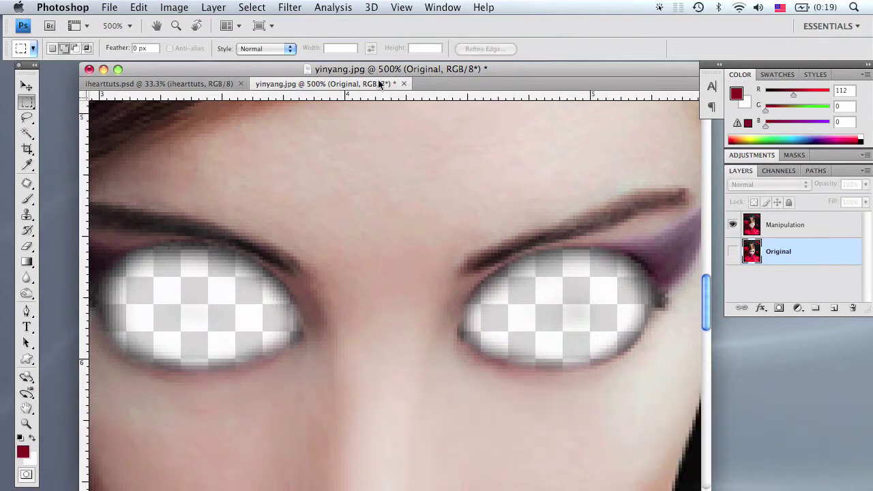
# Step: Open anime eyes.jpg and copy the entire image
pyautogui.press('z')
pyautogui.click(256, 50)
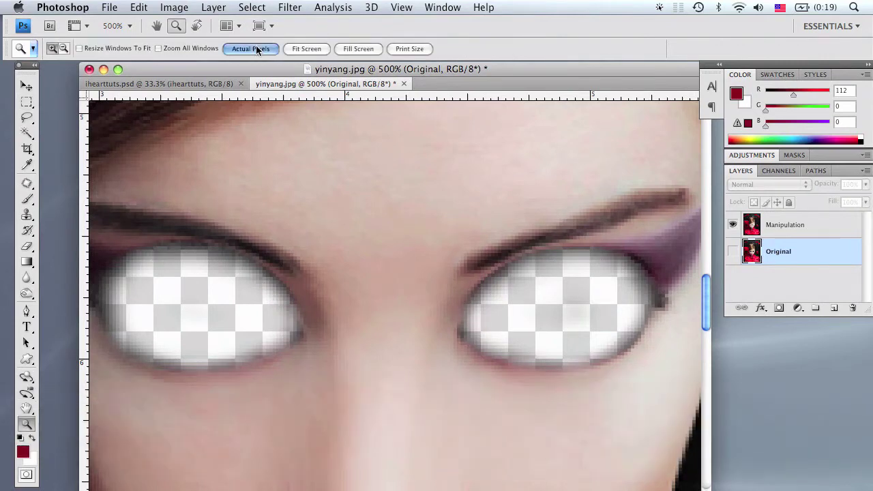
pyautogui.press('h')
pyautogui.moveTo(409, 330); pyautogui.dragTo(410, 300)
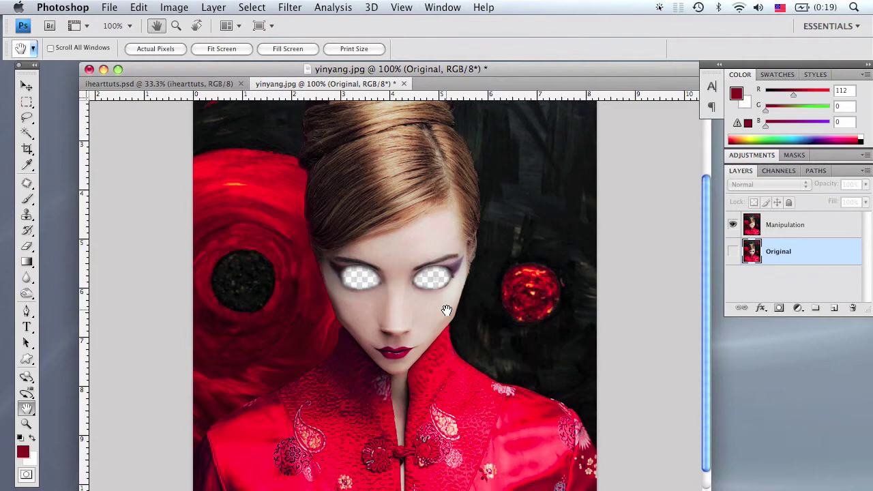
pyautogui.press('super+o')
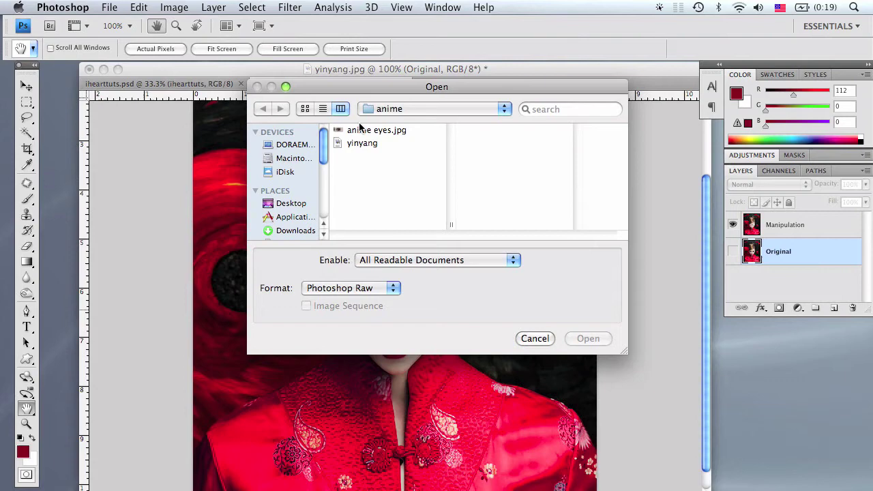
pyautogui.click(362, 131)
pyautogui.press('Return')
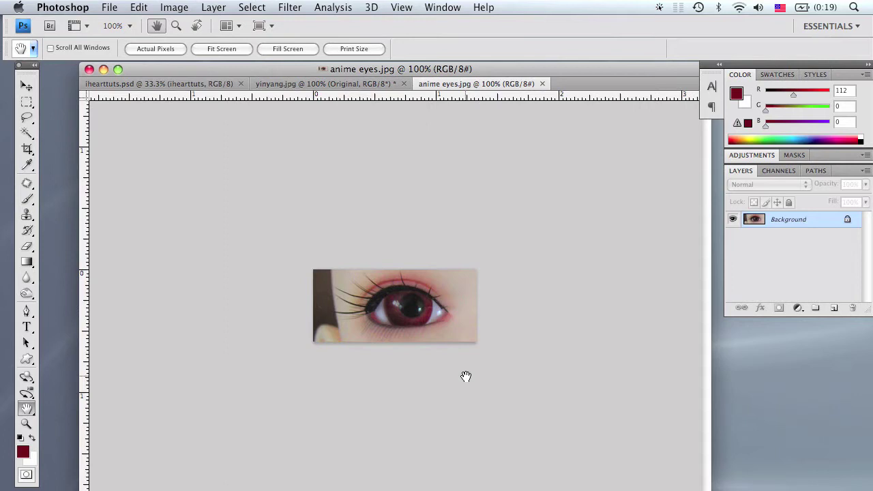
pyautogui.press('super')
pyautogui.press('super+a')
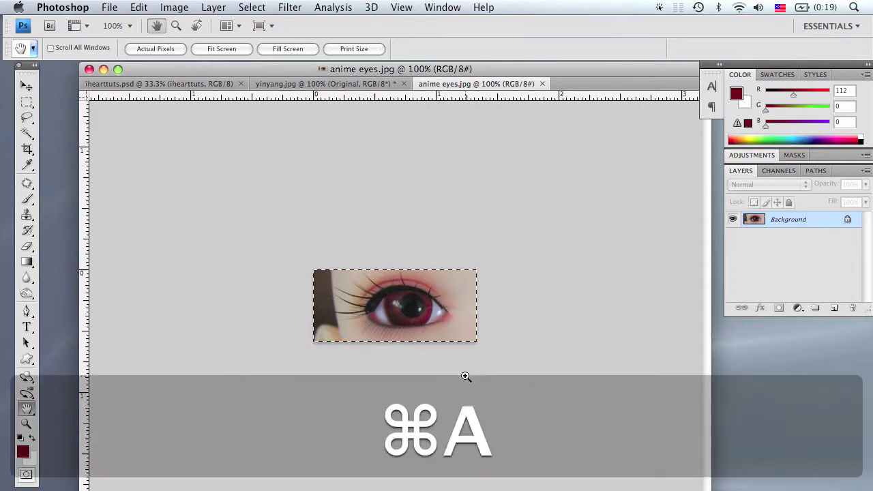
pyautogui.press('super+c')
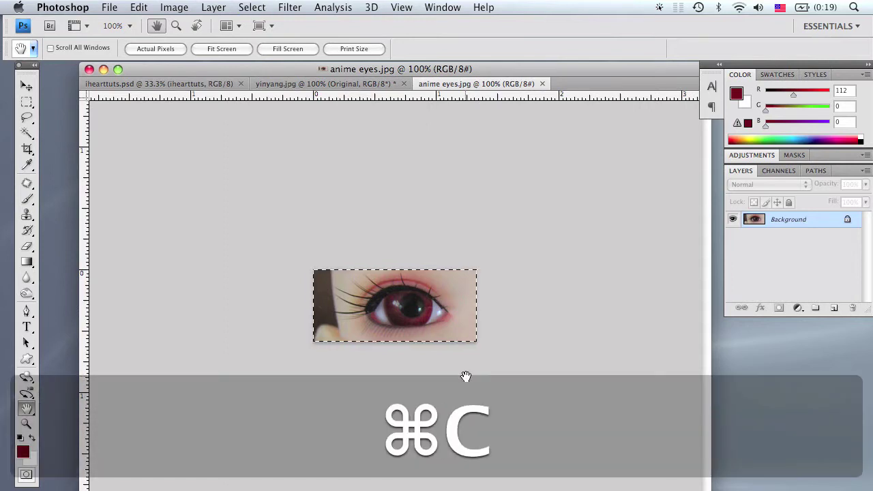
# Step: Paste the anime eye into yinyang.jpg beneath the Manipulation layer and move it behind the left eye opening
pyautogui.click(326, 84)
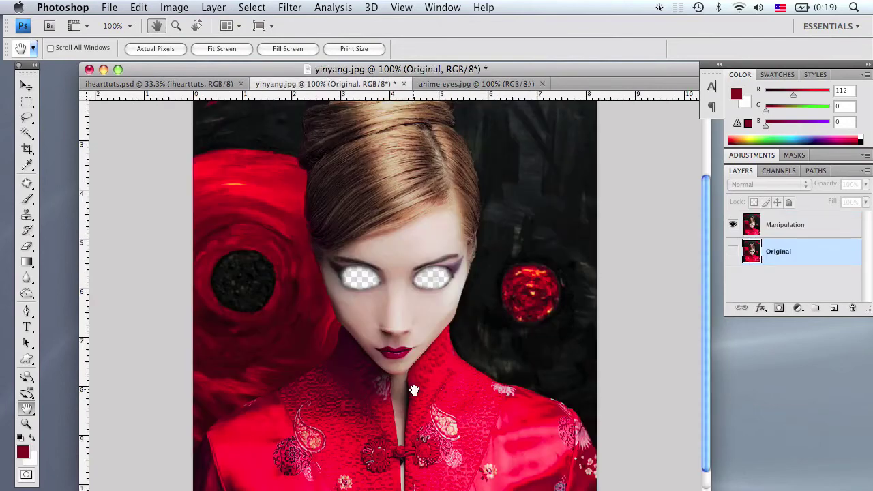
pyautogui.press('super+v')
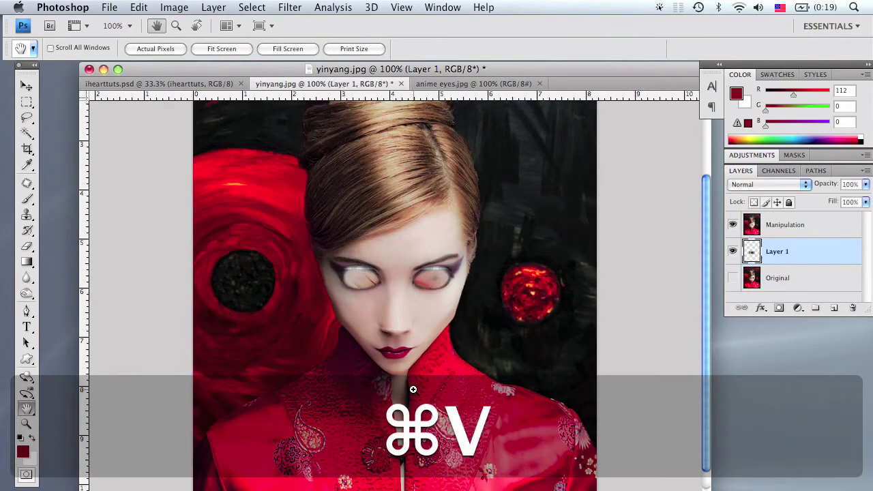
pyautogui.press('v')
pyautogui.moveTo(455, 348); pyautogui.dragTo(412, 319)
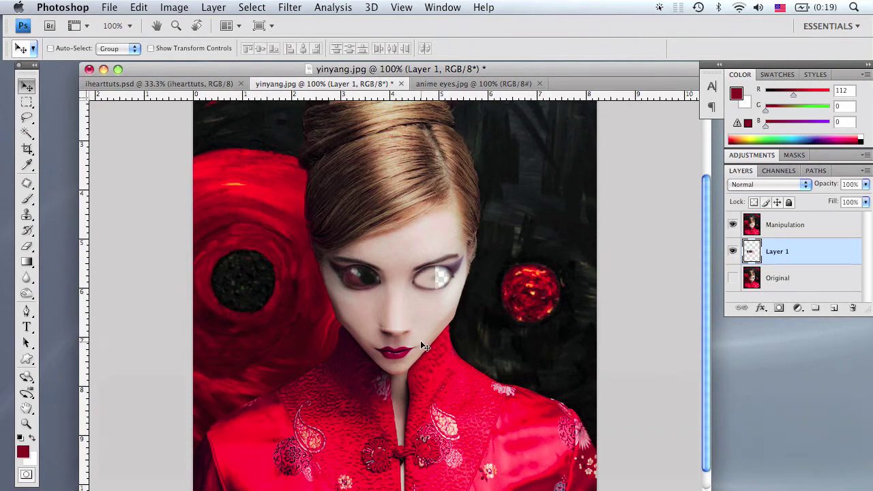
# Step: Scale down the pasted anime eye with Free Transform and position it to fit the left eye opening
pyautogui.press('super+t')
pyautogui.moveTo(435, 308); pyautogui.dragTo(356, 273)
pyautogui.moveTo(348, 271); pyautogui.dragTo(356, 301)
pyautogui.press('Return')
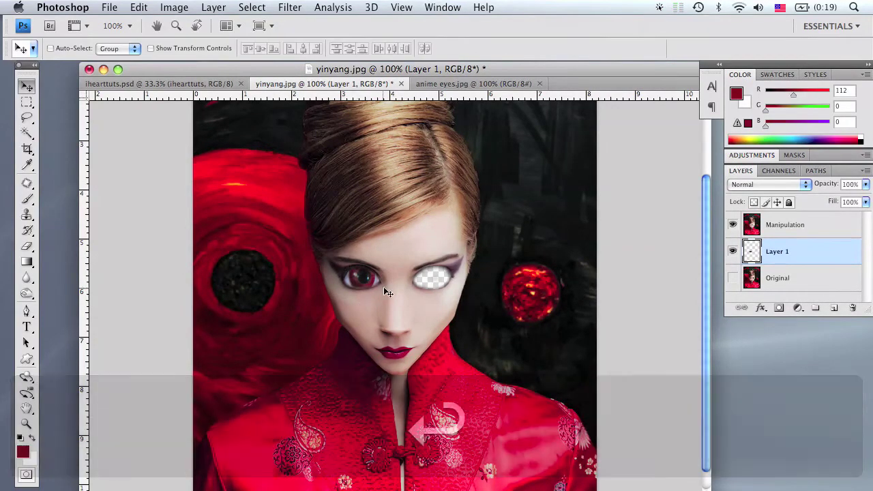
# Step: Examine up close how the anime eye fits inside the left eye opening
pyautogui.press('z')
pyautogui.click(387, 286)
pyautogui.click(388, 286)
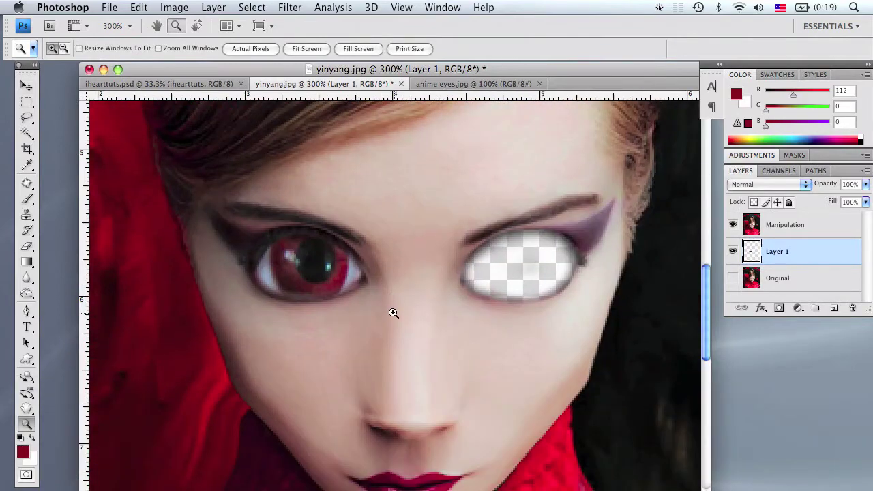
pyautogui.click(359, 303)
pyautogui.click(337, 292)
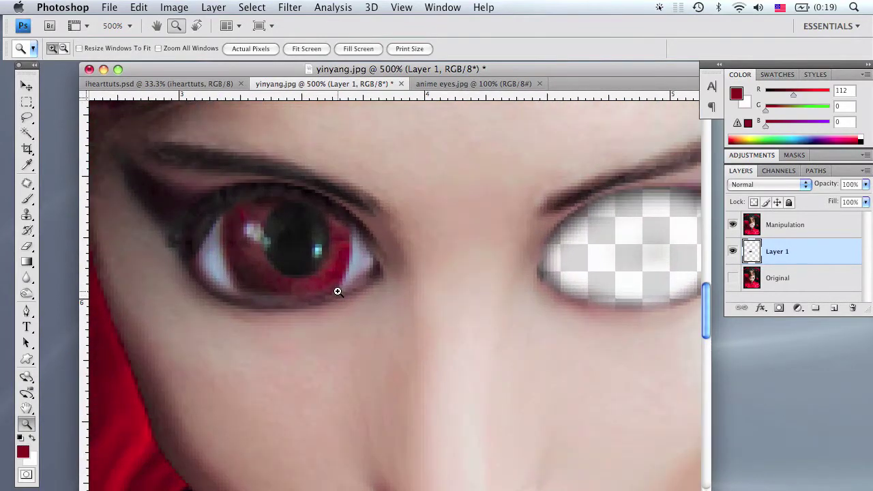
pyautogui.click(373, 276)
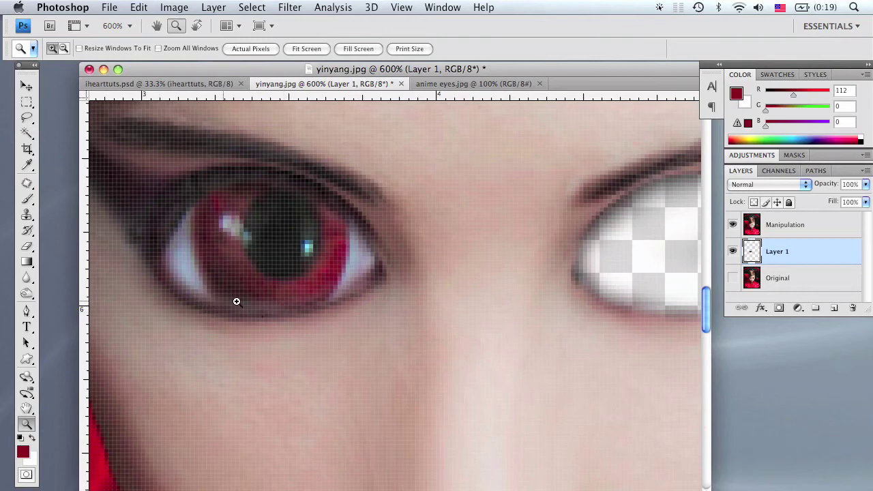
pyautogui.click(790, 231)
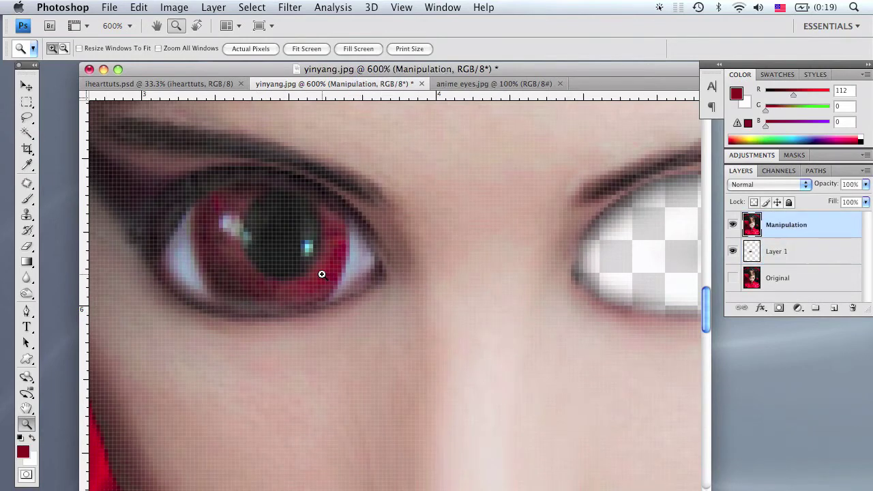
pyautogui.press('e')
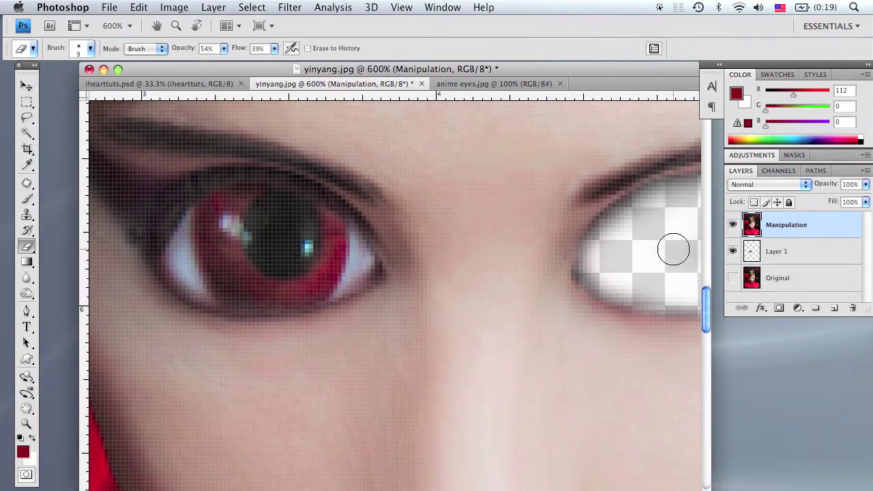
pyautogui.press('v')
# Step: Duplicate the anime eye on Layer 1 and move the copy into the right eye opening
pyautogui.click(773, 255)
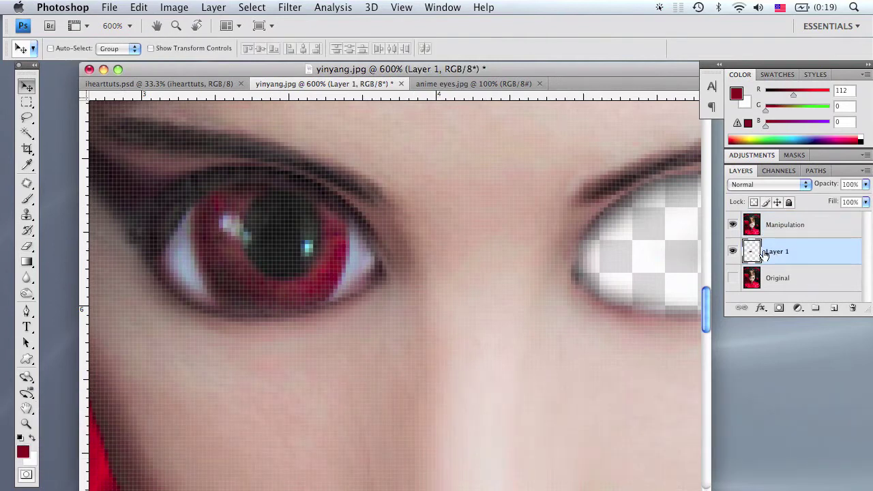
pyautogui.press('v')
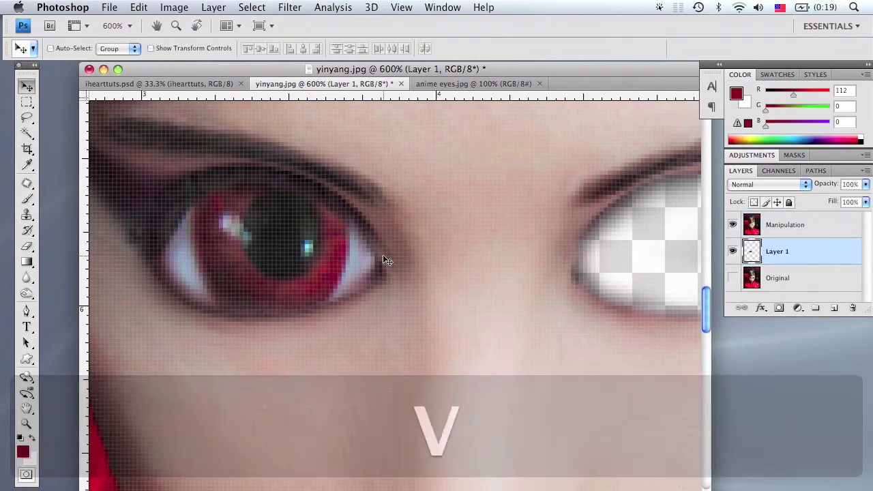
pyautogui.press('super+j')
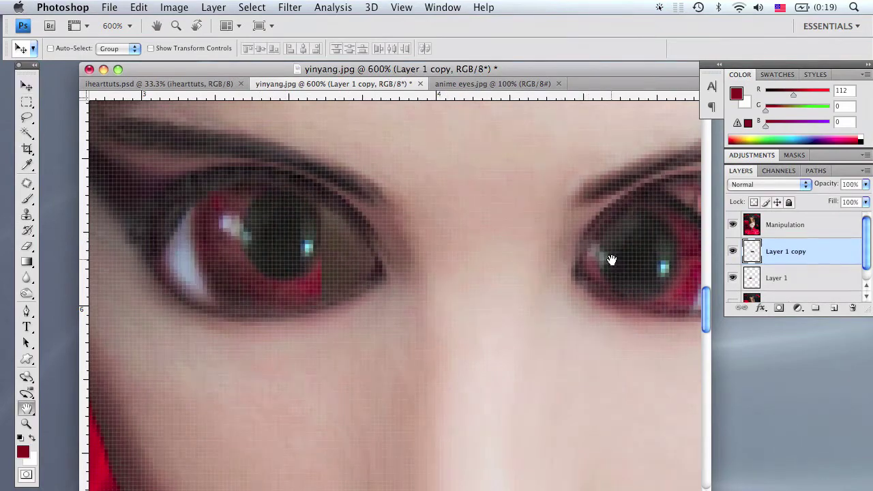
pyautogui.press('h')
pyautogui.moveTo(443, 256)
pyautogui.mouseDown()
pyautogui.moveTo(386, 256)
pyautogui.moveTo(516, 251)
pyautogui.moveTo(460, 254)
pyautogui.mouseUp()
pyautogui.press('v')
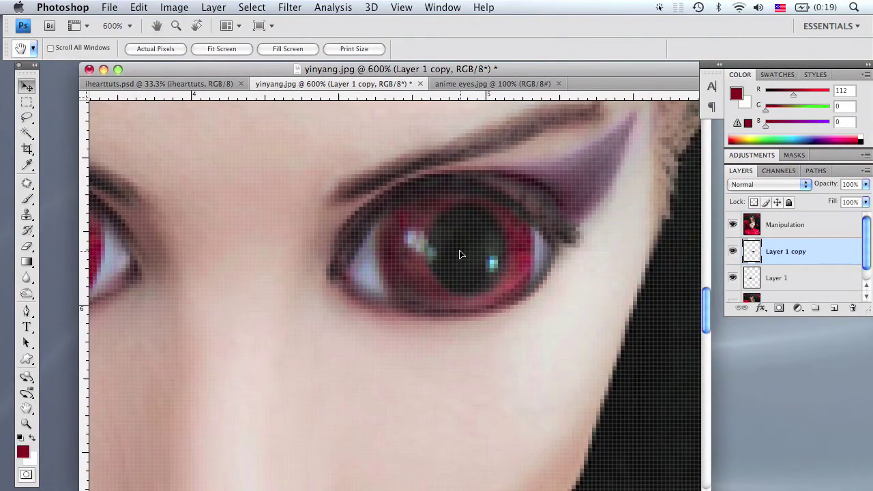
pyautogui.press('v')
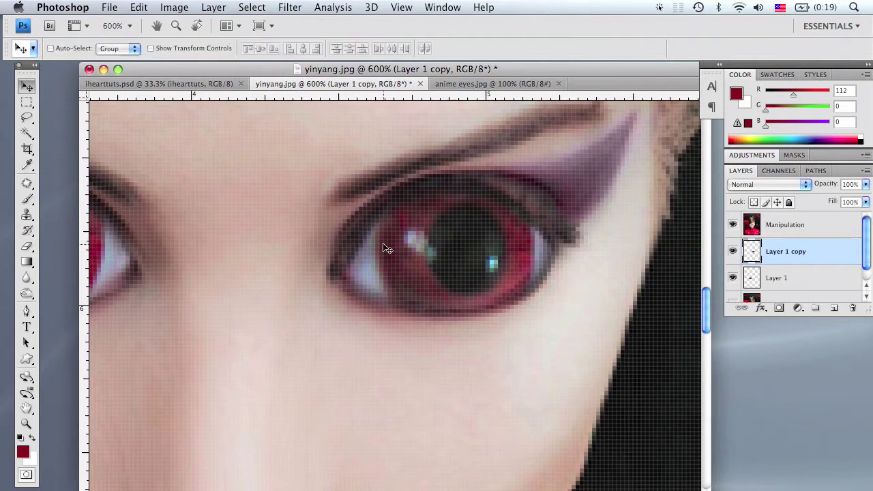
# Step: Flip the anime eye on Layer 1 copy horizontally and reposition it to fit the right eye opening
pyautogui.click(139, 7)
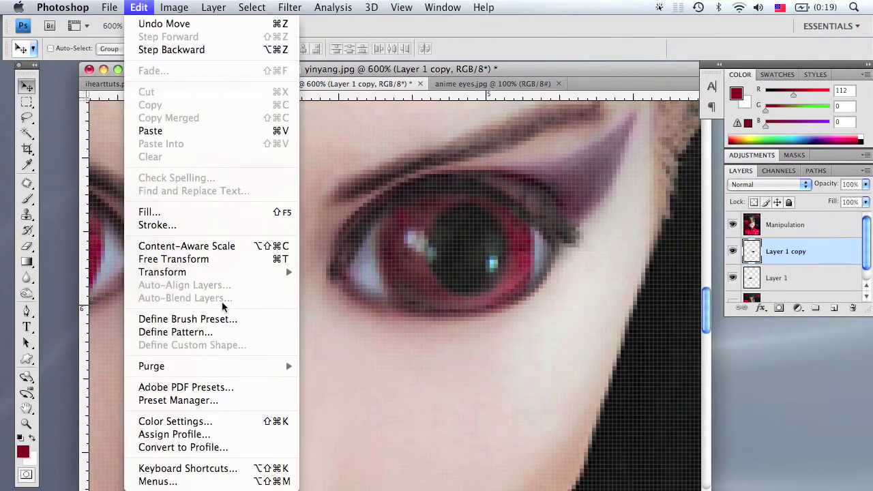
pyautogui.moveTo(219, 273)
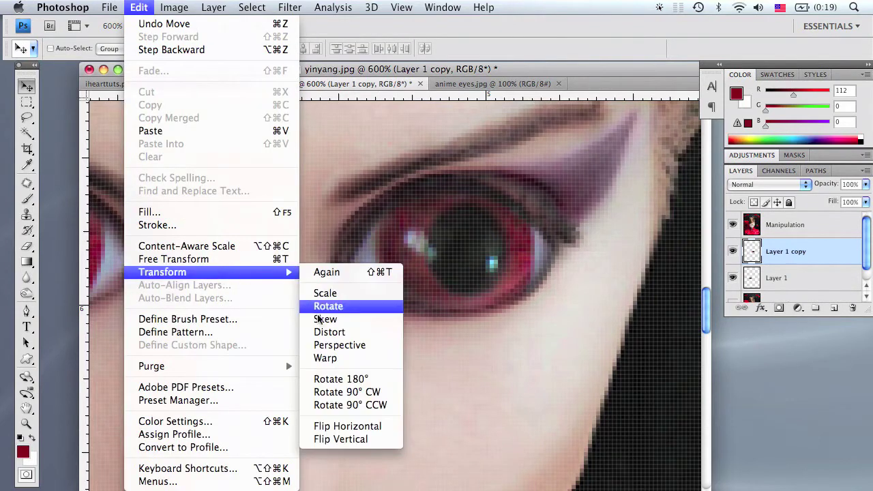
pyautogui.click(329, 427)
pyautogui.moveTo(455, 225); pyautogui.dragTo(475, 279)
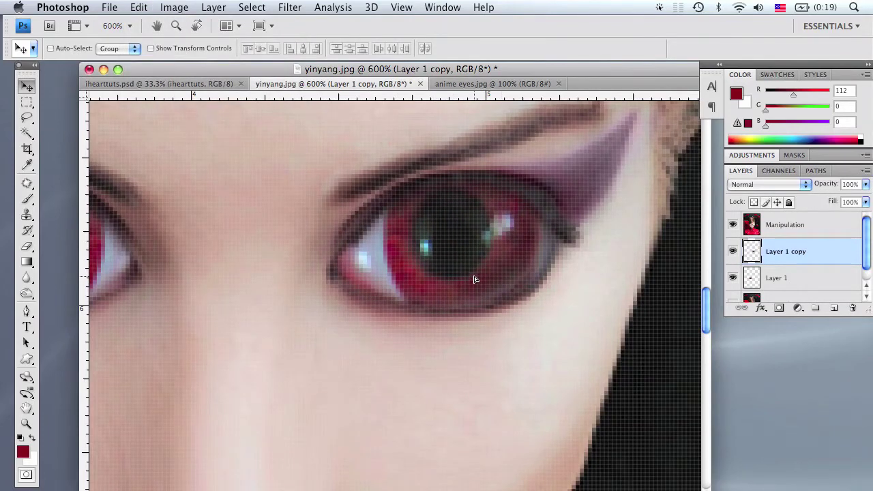
pyautogui.press('Down')
pyautogui.press('Up')
pyautogui.press('Up')
pyautogui.press('Down')
# Step: Erase the Manipulation layer softly along the lower outer edge of the right eye opening to reveal more iris
pyautogui.click(805, 225)
pyautogui.press('e')
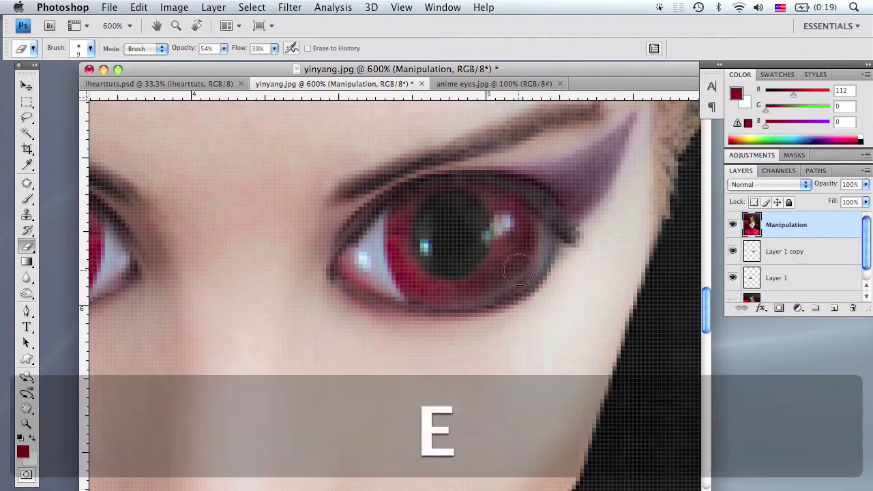
pyautogui.moveTo(526, 261)
pyautogui.mouseDown()
pyautogui.moveTo(483, 290)
pyautogui.moveTo(434, 292)
pyautogui.moveTo(496, 284)
pyautogui.moveTo(527, 256)
pyautogui.moveTo(447, 296)
pyautogui.moveTo(404, 281)
pyautogui.moveTo(524, 255)
pyautogui.moveTo(487, 278)
pyautogui.moveTo(515, 261)
pyautogui.mouseUp()
# Step: Nudge the right eye on Layer 1 copy slightly left and the eye on Layer 1 slightly left and up
pyautogui.press('z')
pyautogui.keyDown('alt'); pyautogui.click(348, 111); pyautogui.keyUp('alt')
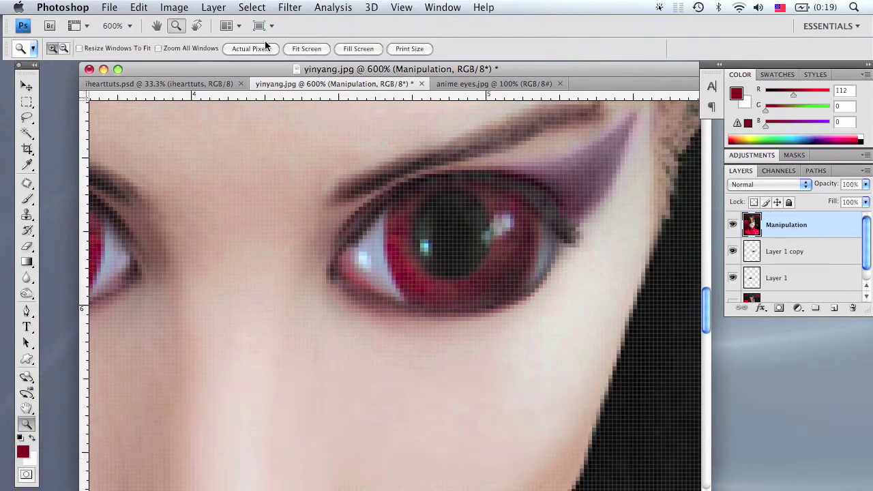
pyautogui.click(260, 47)
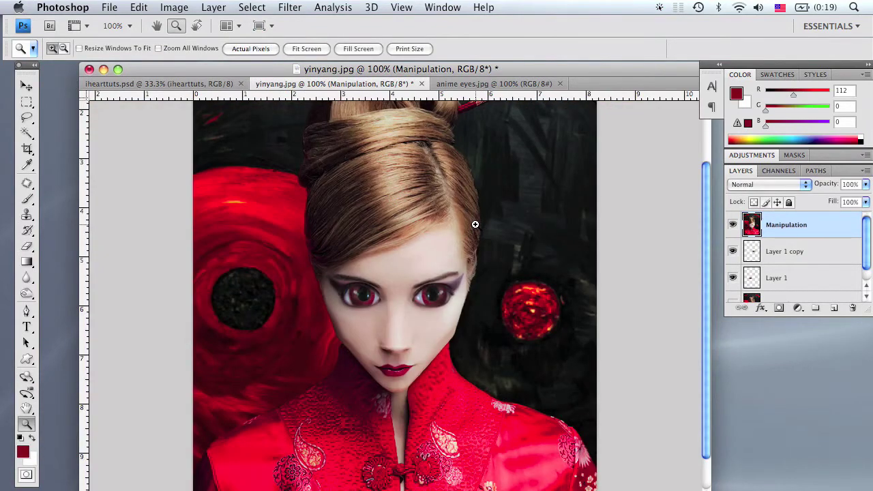
pyautogui.press('v')
pyautogui.click(781, 263)
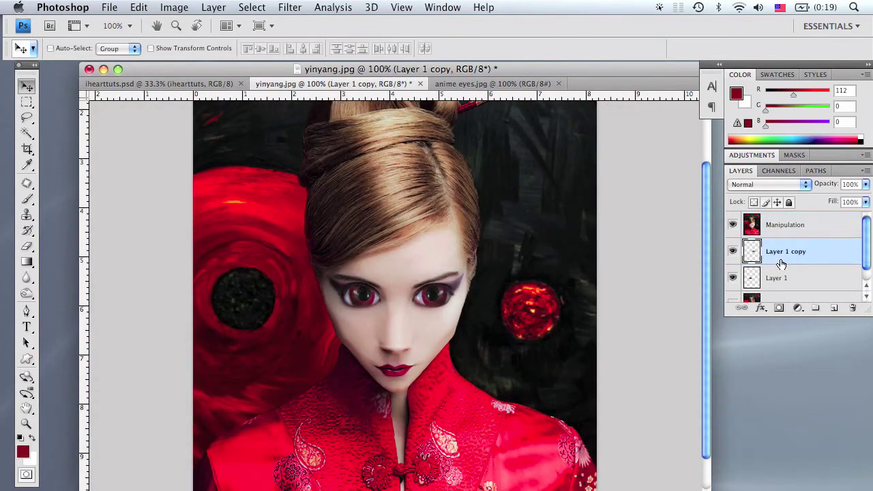
pyautogui.press('Left')
pyautogui.click(782, 278)
pyautogui.press('Left')
pyautogui.press('Up')
pyautogui.press('Up')
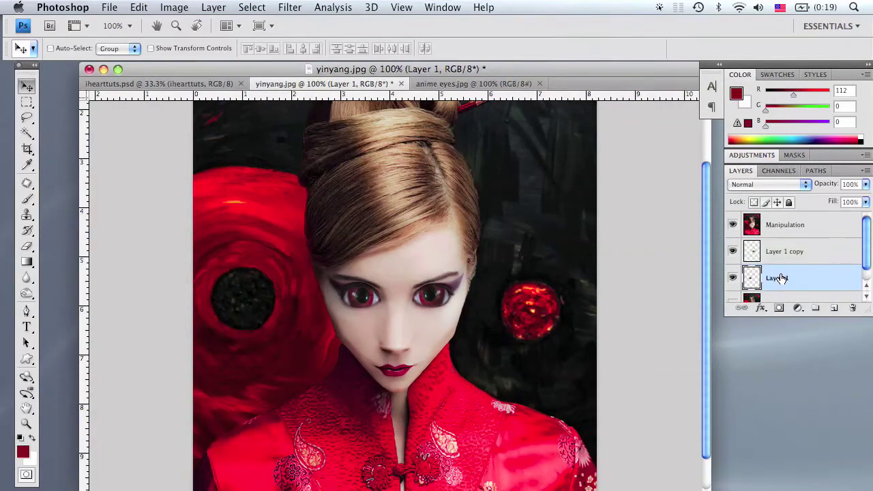
# Step: Open the Liquify filter on the Manipulation layer
pyautogui.press('h')
pyautogui.moveTo(433, 370); pyautogui.dragTo(432, 350)
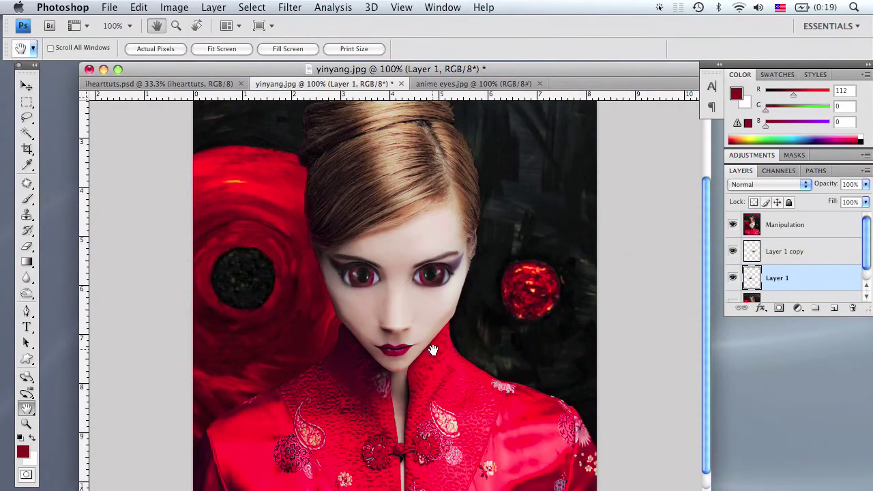
pyautogui.press('z')
pyautogui.click(392, 321)
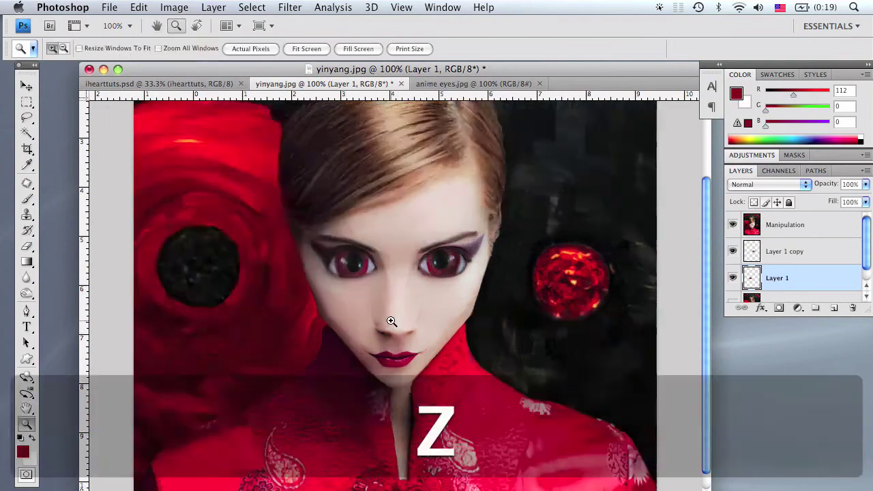
pyautogui.click(392, 322)
pyautogui.press('h')
pyautogui.moveTo(400, 333); pyautogui.dragTo(400, 319)
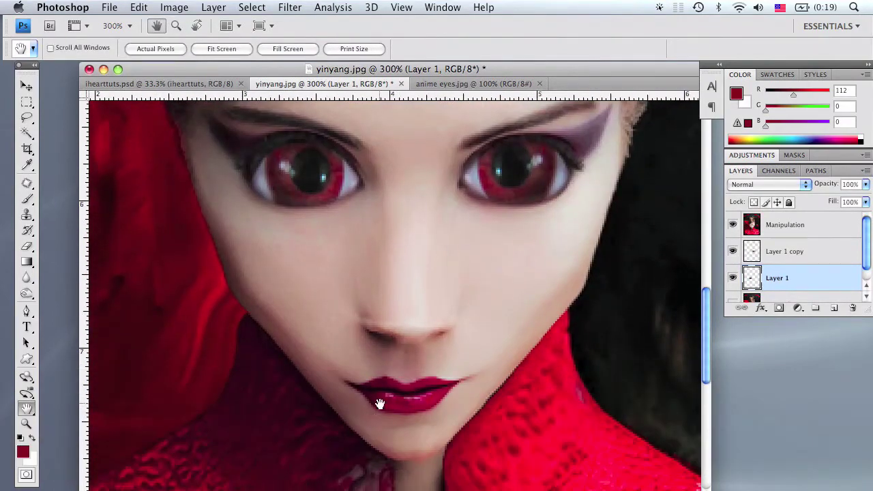
pyautogui.click(806, 231)
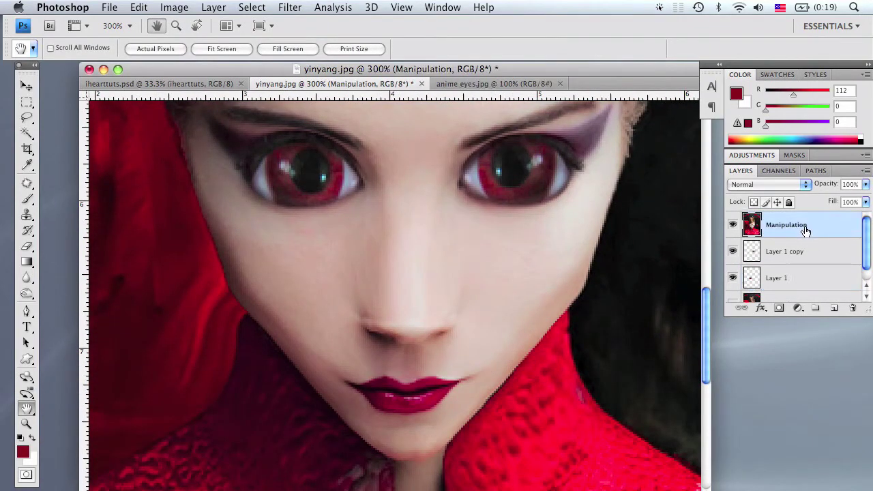
pyautogui.click(300, 6)
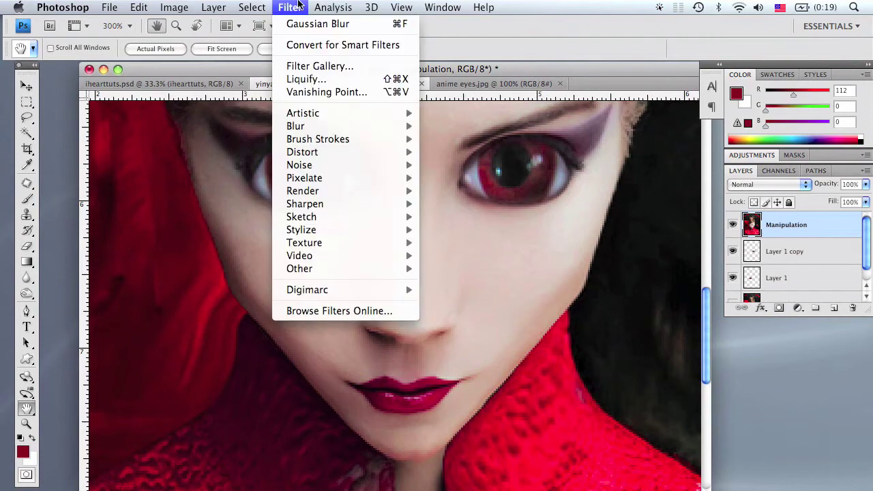
pyautogui.click(301, 80)
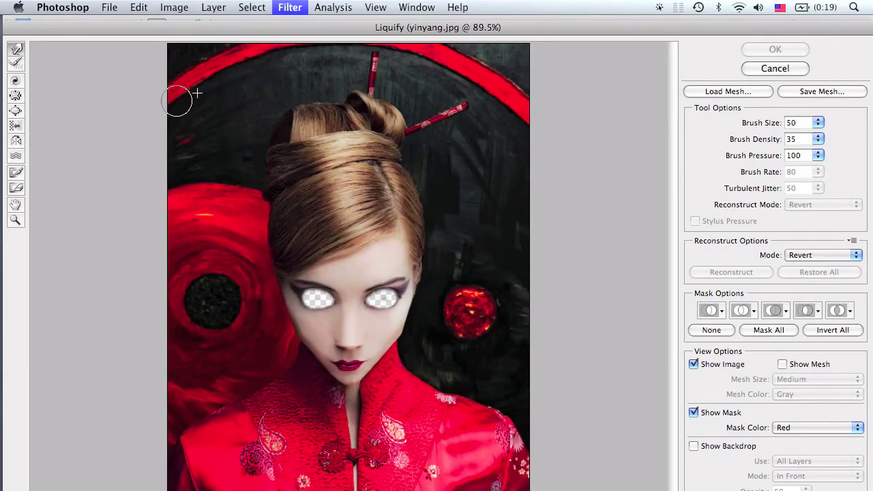
# Step: Choose Liquify's Forward Warp tool and set its brush size to 150
pyautogui.press('w')
pyautogui.click(818, 139)
pyautogui.moveTo(776, 139)
pyautogui.mouseDown()
pyautogui.moveTo(754, 141)
pyautogui.moveTo(762, 137)
pyautogui.mouseUp()
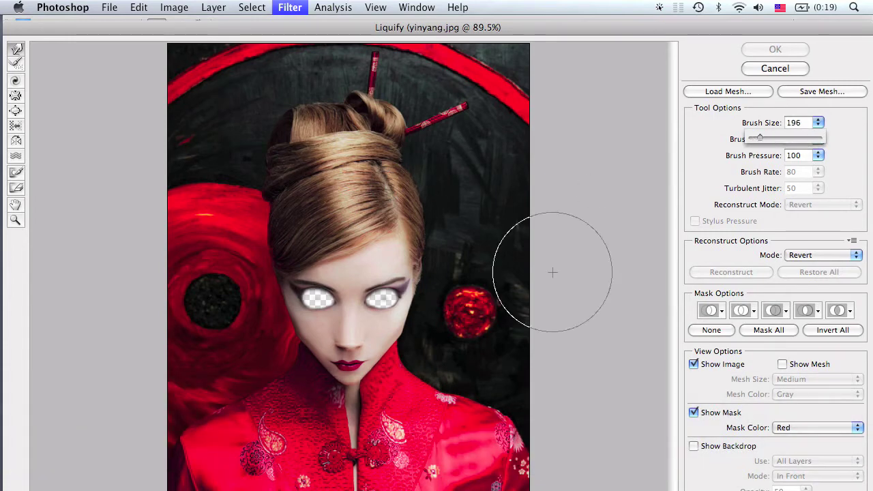
pyautogui.click(793, 130)
pyautogui.write('150')
pyautogui.press('Return')
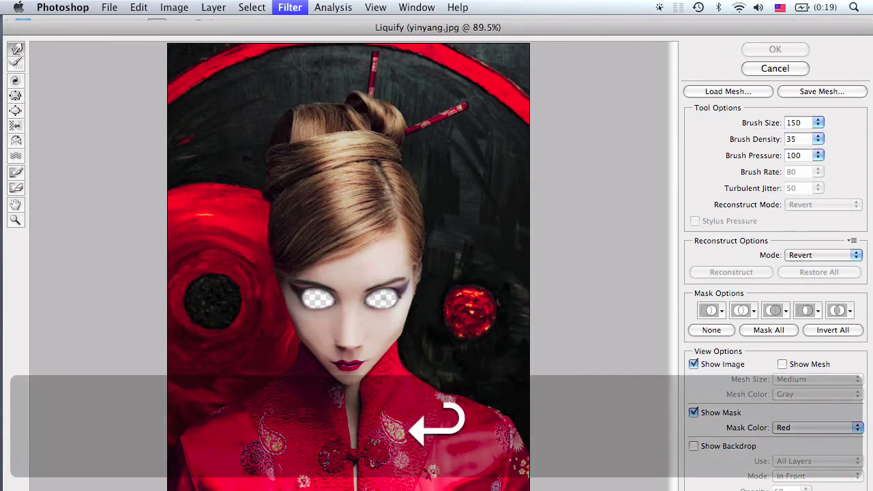
# Step: Push the chin, mouth and nose upward and smooth the cheeks and jawline with the Forward Warp tool
pyautogui.press('z')
pyautogui.doubleClick(351, 376)
pyautogui.press('h')
pyautogui.moveTo(389, 185); pyautogui.dragTo(385, 264)
pyautogui.press('w')
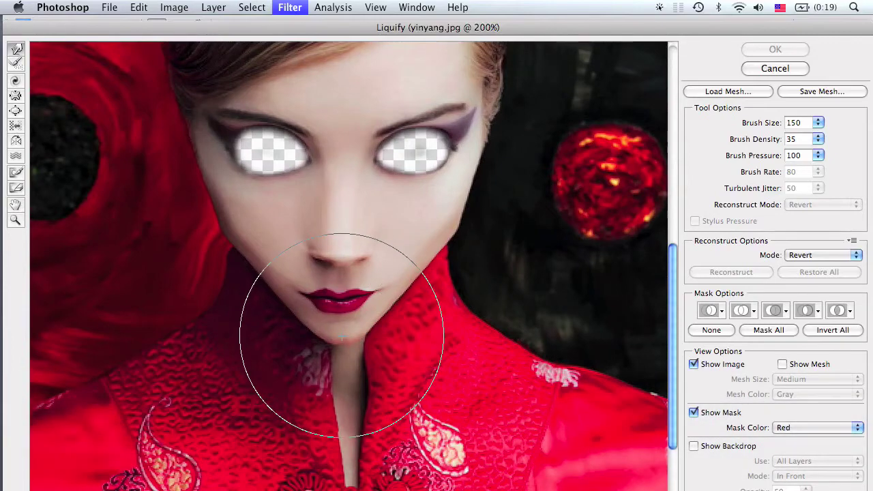
pyautogui.moveTo(343, 333); pyautogui.dragTo(341, 312)
pyautogui.moveTo(342, 253)
pyautogui.mouseDown()
pyautogui.moveTo(343, 229)
pyautogui.moveTo(339, 255)
pyautogui.mouseUp()
pyautogui.moveTo(268, 301); pyautogui.dragTo(274, 294)
pyautogui.moveTo(212, 218); pyautogui.dragTo(229, 226)
pyautogui.moveTo(431, 284); pyautogui.dragTo(427, 281)
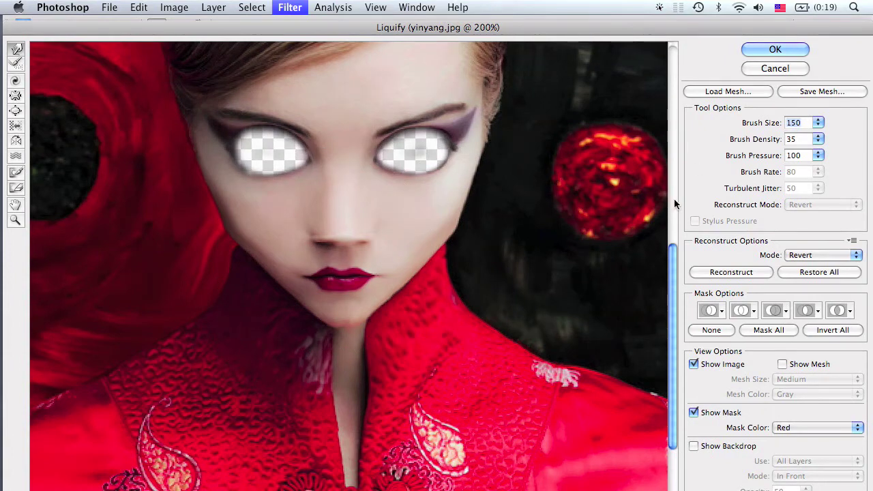
# Step: Set the Liquify brush size to 50 and apply the face reshaping to the Manipulation layer
pyautogui.write('50')
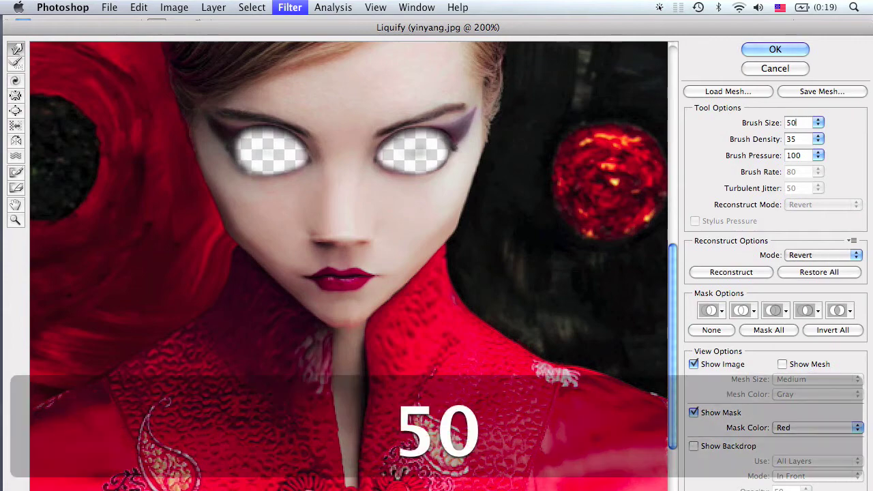
pyautogui.press('Return')
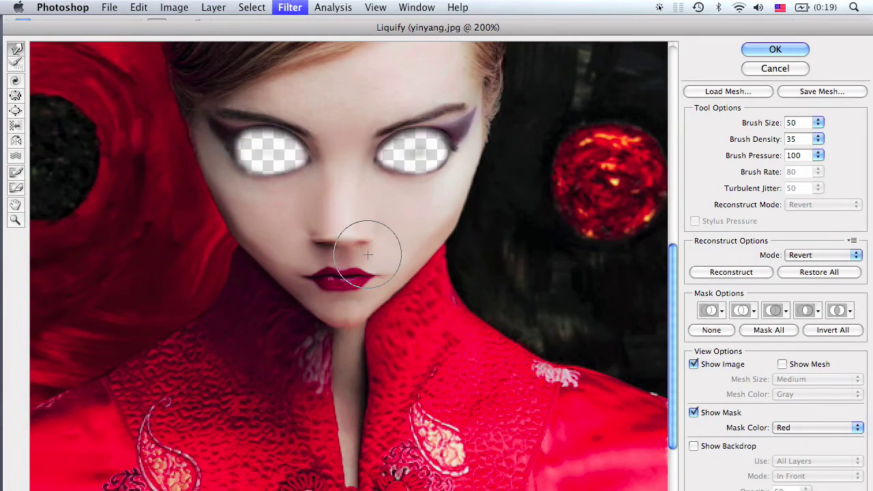
pyautogui.press('Return')
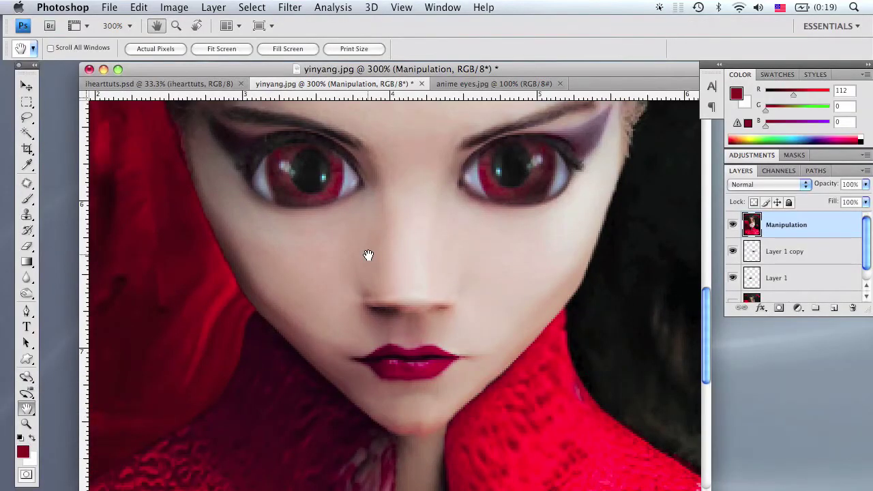
# Step: Examine the reshaped face up close and in the full portrait
pyautogui.press('z')
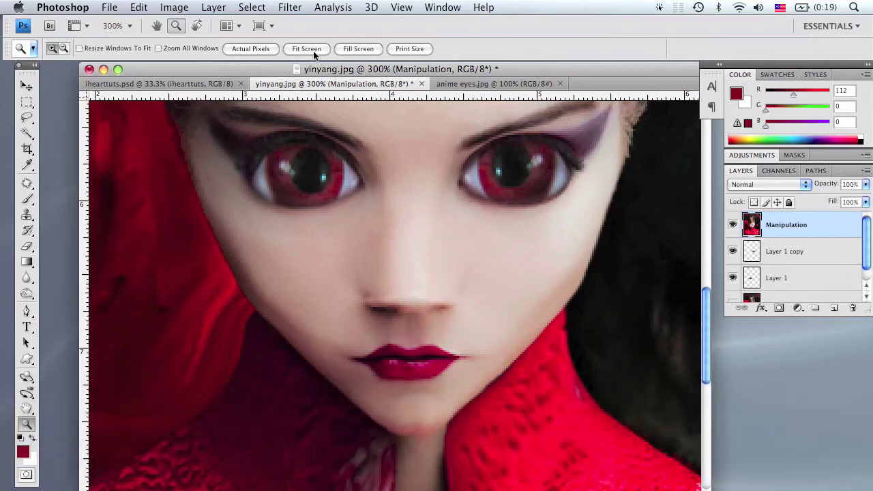
pyautogui.click(307, 49)
pyautogui.click(279, 369)
pyautogui.press('h')
pyautogui.moveTo(283, 356); pyautogui.dragTo(294, 302)
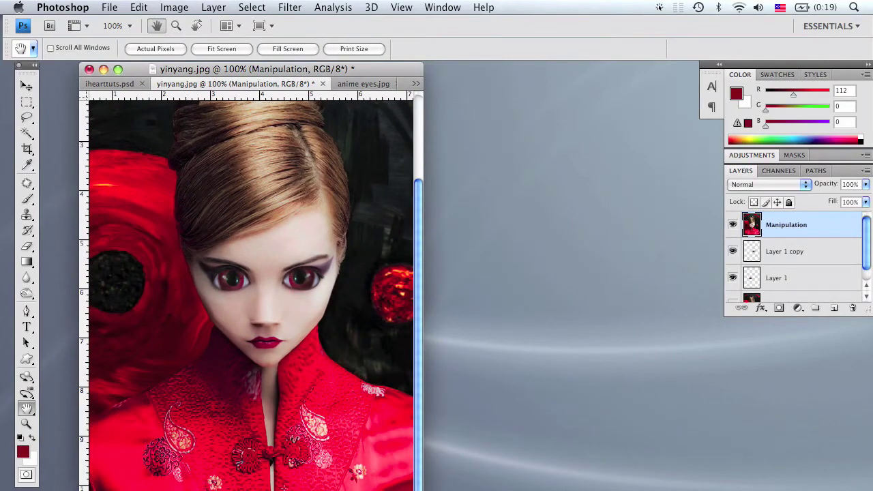
pyautogui.moveTo(419, 490); pyautogui.dragTo(632, 490)
pyautogui.moveTo(370, 299); pyautogui.dragTo(375, 334)
pyautogui.moveTo(480, 334); pyautogui.dragTo(471, 369)
pyautogui.press('super+0')
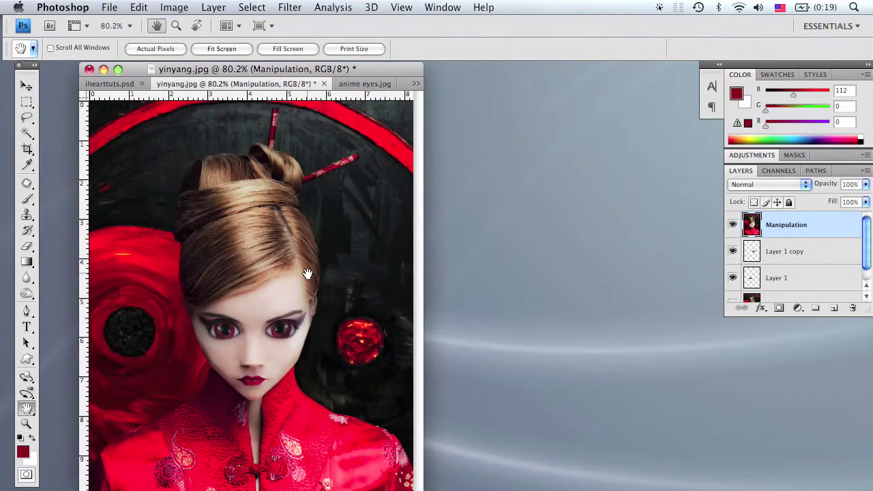
# Step: Enter Quick Mask mode on the Manipulation layer with the Brush tool, framing the head at 200%
pyautogui.press('q')
pyautogui.press('q')
pyautogui.press('z')
pyautogui.click(302, 249)
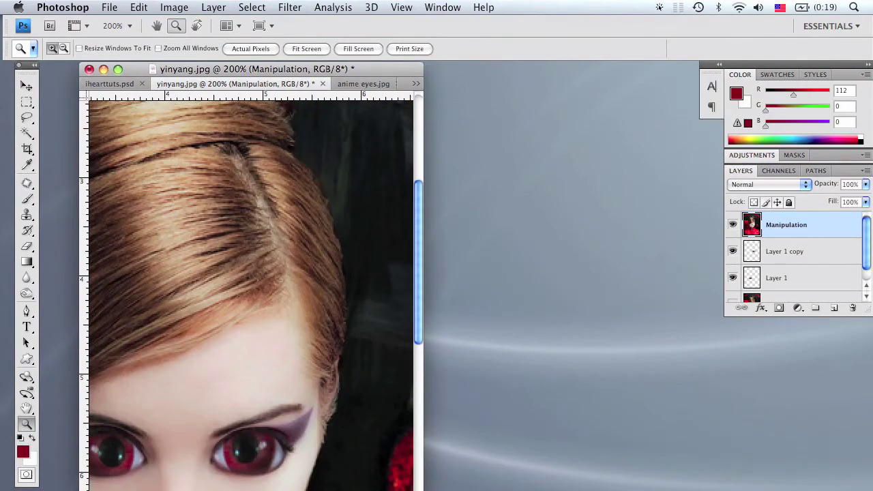
pyautogui.moveTo(418, 489); pyautogui.dragTo(710, 489)
pyautogui.press('h')
pyautogui.moveTo(390, 362); pyautogui.dragTo(417, 285)
pyautogui.press('q')
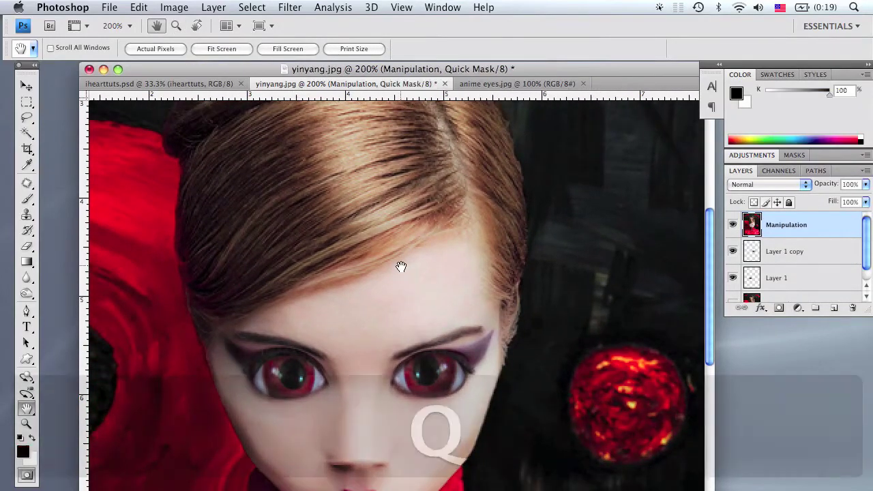
pyautogui.press('b')
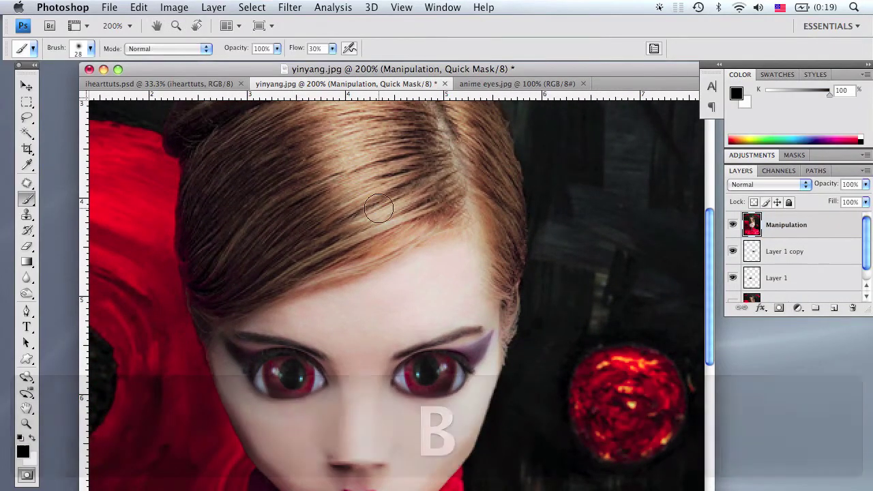
# Step: Keep black as the mask painting color and set the soft brush to 20 px
pyautogui.click(23, 452)
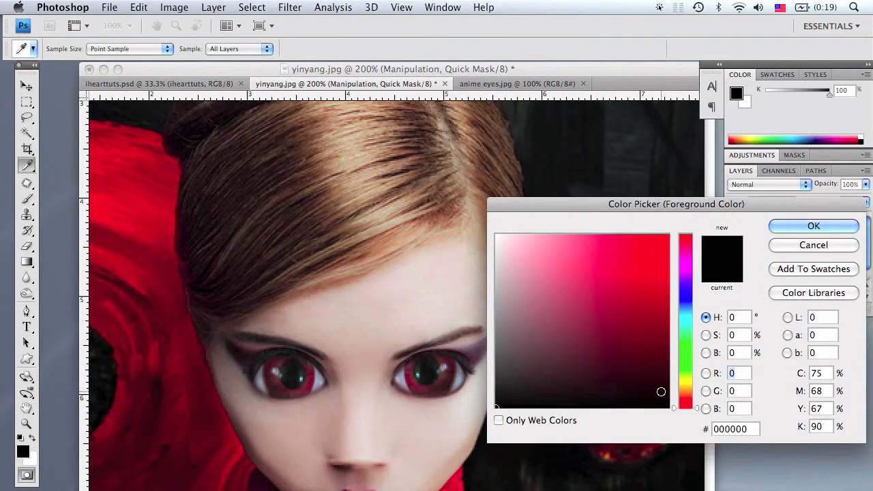
pyautogui.press('Return')
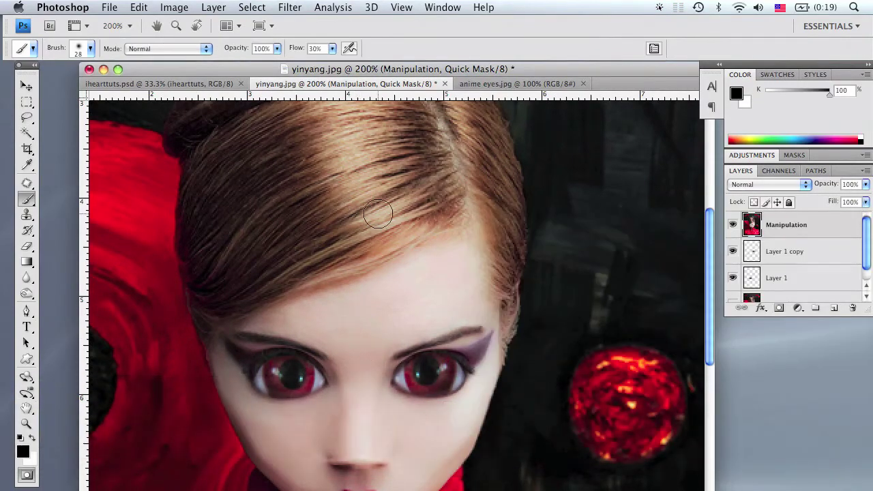
pyautogui.click(87, 47)
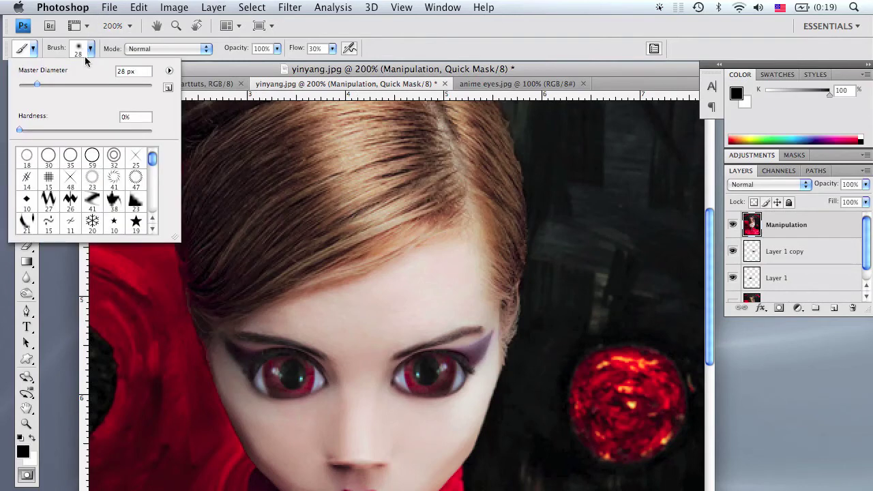
pyautogui.moveTo(37, 84); pyautogui.dragTo(29, 84)
pyautogui.write('20')
pyautogui.press('Return')
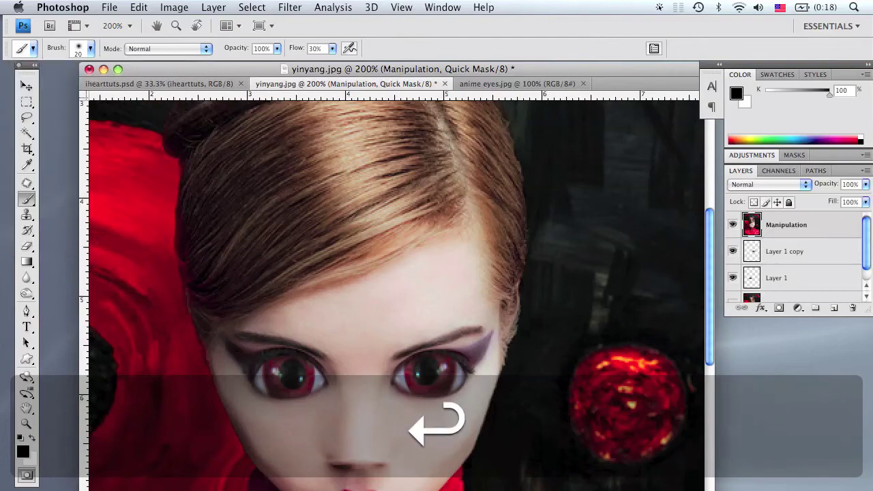
# Step: Paint the Quick Mask along the hair's outline, around the bun and down the hairline
pyautogui.moveTo(222, 311)
pyautogui.mouseDown()
pyautogui.moveTo(354, 273)
pyautogui.moveTo(508, 300)
pyautogui.moveTo(505, 136)
pyautogui.moveTo(227, 302)
pyautogui.moveTo(174, 136)
pyautogui.mouseUp()
pyautogui.press('h')
pyautogui.moveTo(335, 178); pyautogui.dragTo(354, 334)
pyautogui.moveTo(193, 293); pyautogui.dragTo(203, 189)
pyautogui.press('h')
pyautogui.moveTo(328, 198); pyautogui.dragTo(330, 279)
pyautogui.moveTo(236, 205)
pyautogui.mouseDown()
pyautogui.moveTo(416, 155)
pyautogui.moveTo(491, 232)
pyautogui.moveTo(488, 203)
pyautogui.moveTo(321, 193)
pyautogui.moveTo(219, 445)
pyautogui.moveTo(225, 476)
pyautogui.mouseUp()
pyautogui.moveTo(482, 328)
pyautogui.mouseDown()
pyautogui.moveTo(516, 370)
pyautogui.moveTo(467, 232)
pyautogui.mouseUp()
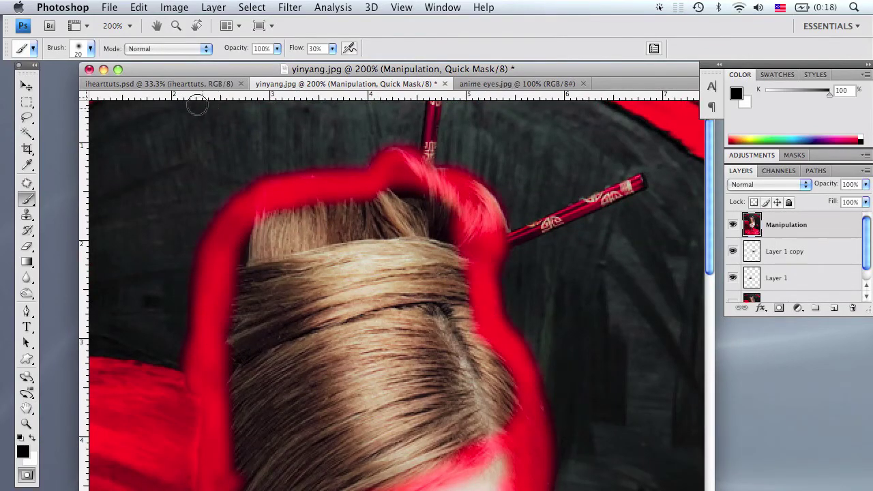
# Step: Enlarge the brush to 50 px and fill the hair inside the outline with the Quick Mask
pyautogui.click(91, 49)
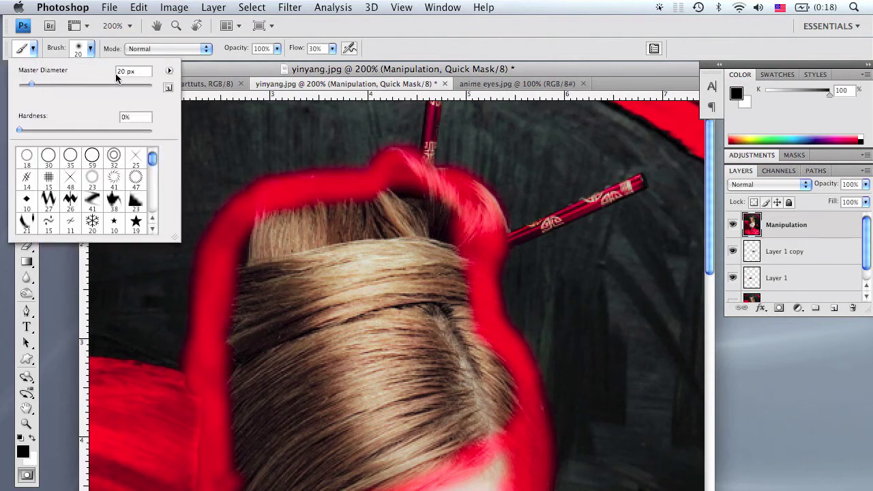
pyautogui.moveTo(31, 83); pyautogui.dragTo(43, 86)
pyautogui.write('50')
pyautogui.press('Return')
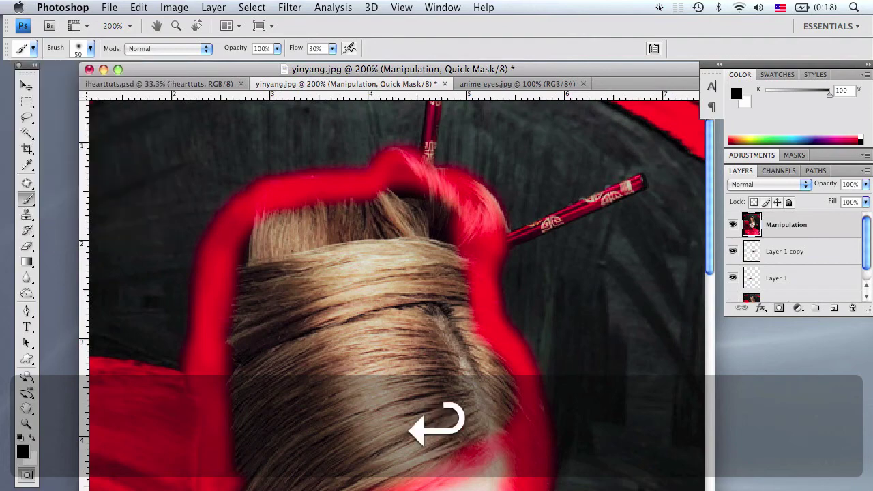
pyautogui.moveTo(429, 221)
pyautogui.mouseDown()
pyautogui.moveTo(400, 189)
pyautogui.moveTo(487, 307)
pyautogui.moveTo(444, 238)
pyautogui.moveTo(273, 218)
pyautogui.moveTo(460, 296)
pyautogui.moveTo(422, 339)
pyautogui.mouseUp()
pyautogui.press('space')
pyautogui.moveTo(272, 391); pyautogui.dragTo(266, 294)
pyautogui.moveTo(258, 292)
pyautogui.mouseDown()
pyautogui.moveTo(232, 388)
pyautogui.moveTo(315, 355)
pyautogui.moveTo(436, 328)
pyautogui.moveTo(423, 300)
pyautogui.mouseUp()
pyautogui.press('z')
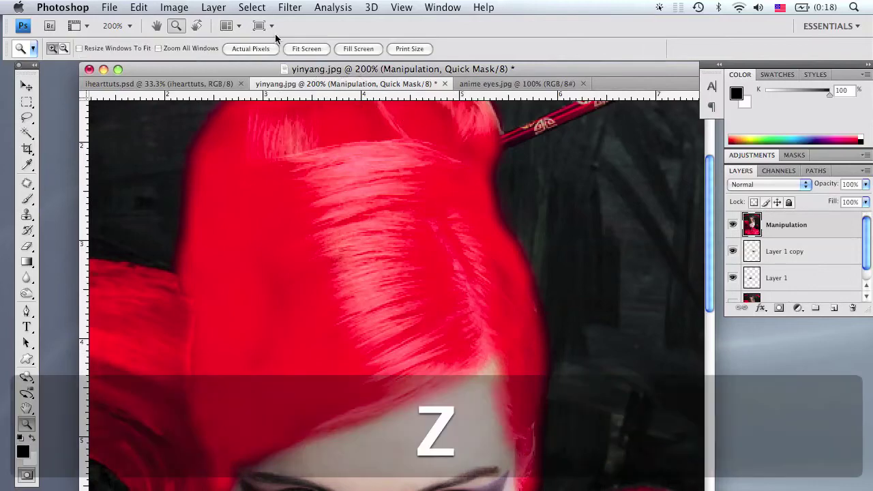
# Step: Exit Quick Mask mode with the whole image fitted in view and invert the selection to select the hair
pyautogui.click(307, 48)
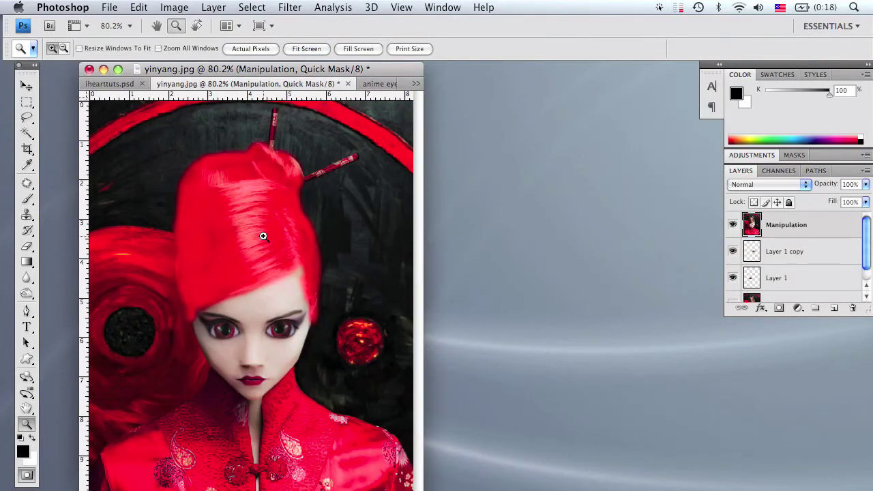
pyautogui.press('q')
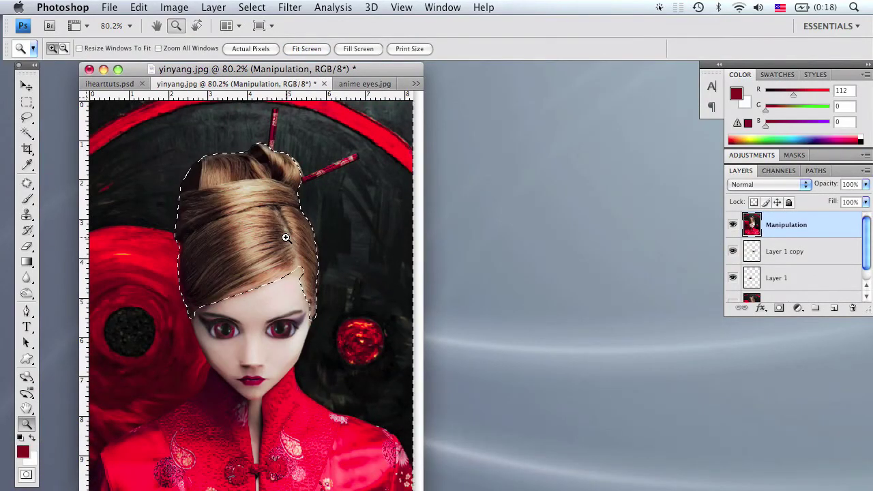
pyautogui.press('m')
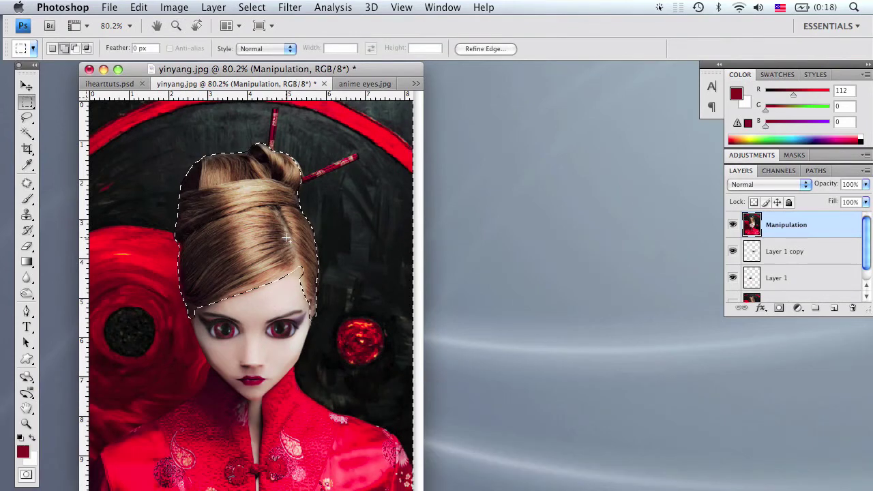
pyautogui.keyDown('ctrl'); pyautogui.click(286, 238); pyautogui.keyUp('ctrl')
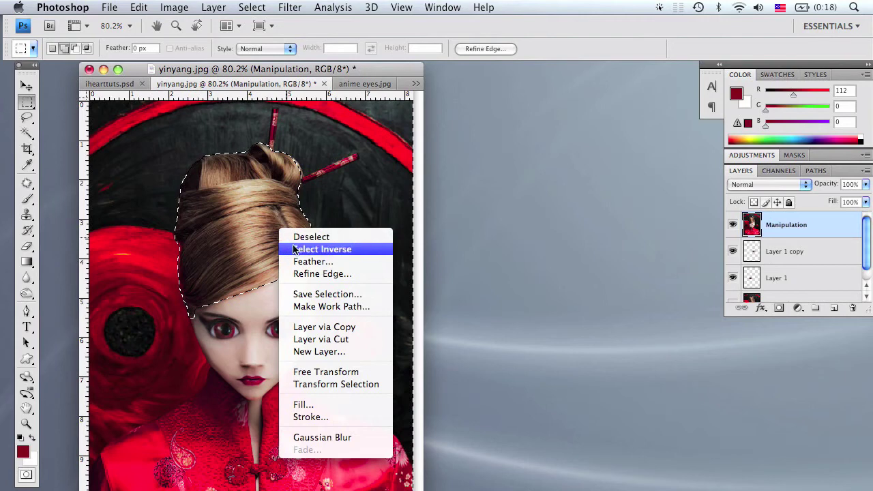
pyautogui.click(295, 249)
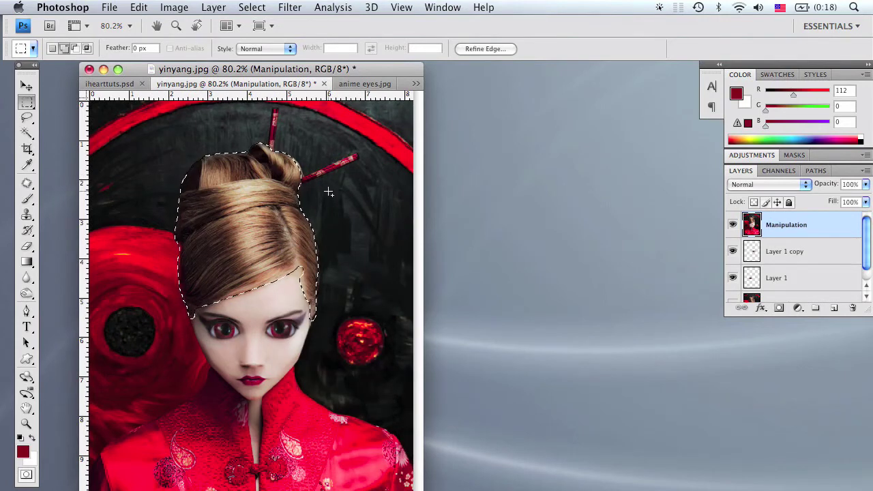
# Step: Recolor the selected hair purple with a Hue/Saturation adjustment, setting Hue to -105 and Saturation to 40
pyautogui.click(173, 5)
pyautogui.moveTo(193, 46)
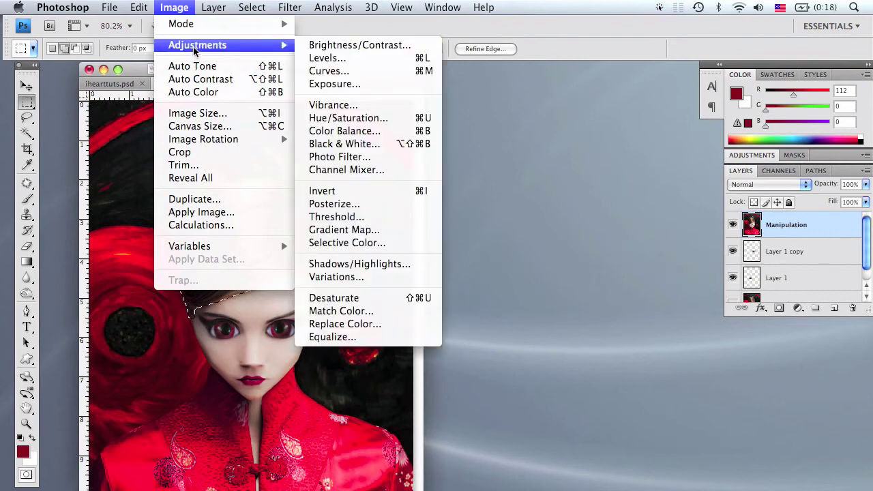
pyautogui.click(351, 118)
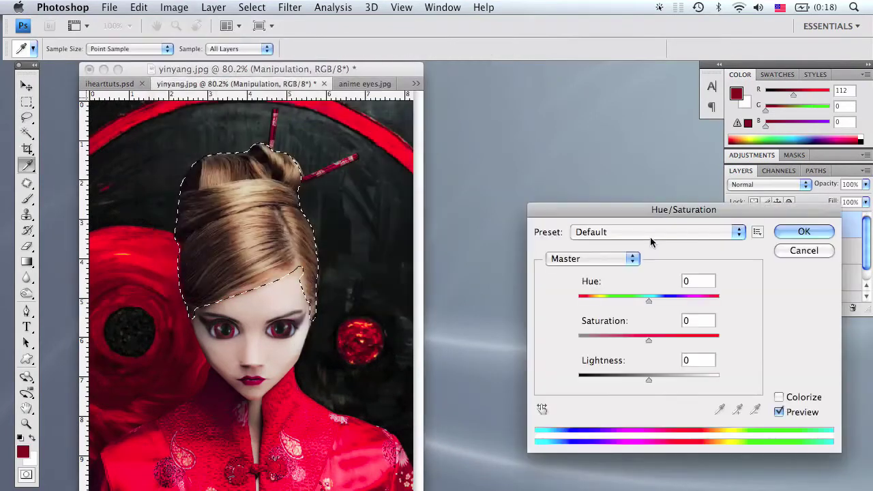
pyautogui.moveTo(649, 301); pyautogui.dragTo(601, 298)
pyautogui.moveTo(648, 341); pyautogui.dragTo(675, 342)
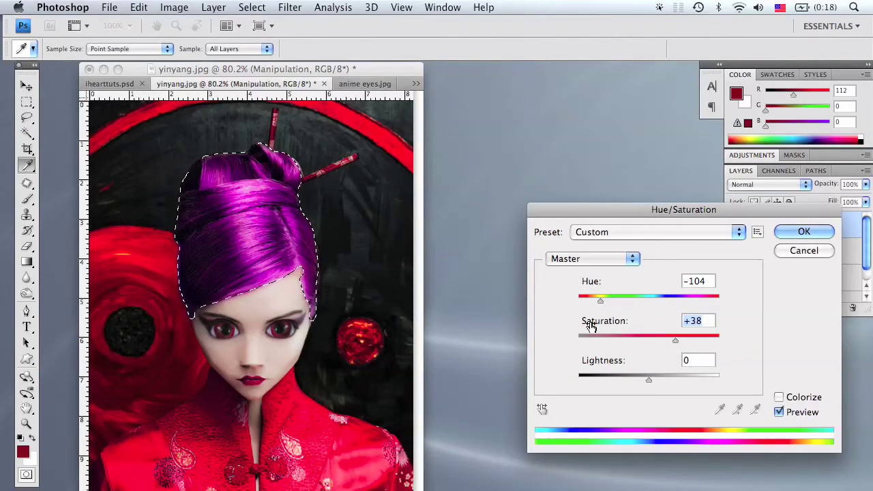
pyautogui.write('40')
pyautogui.click(703, 281)
pyautogui.write('-105')
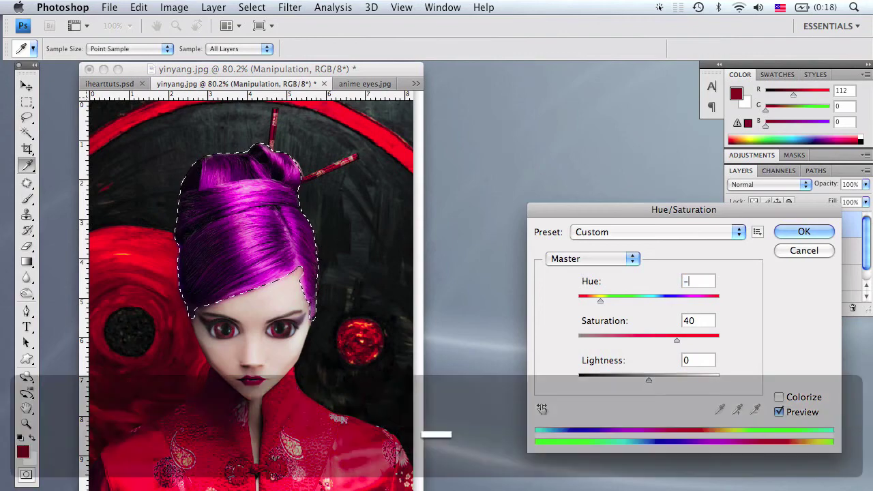
pyautogui.press('Return')
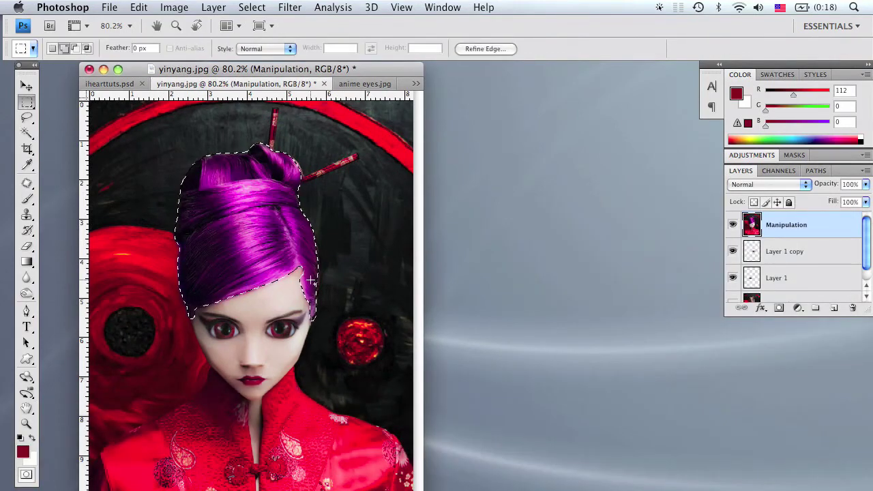
# Step: Deselect the recolored hair
pyautogui.keyDown('ctrl'); pyautogui.click(277, 279); pyautogui.keyUp('ctrl')
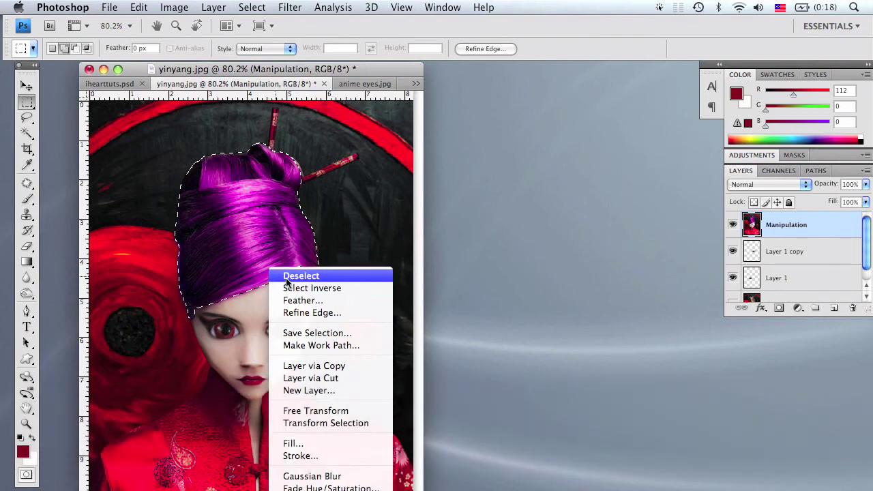
pyautogui.click(287, 277)
pyautogui.press('super+d')
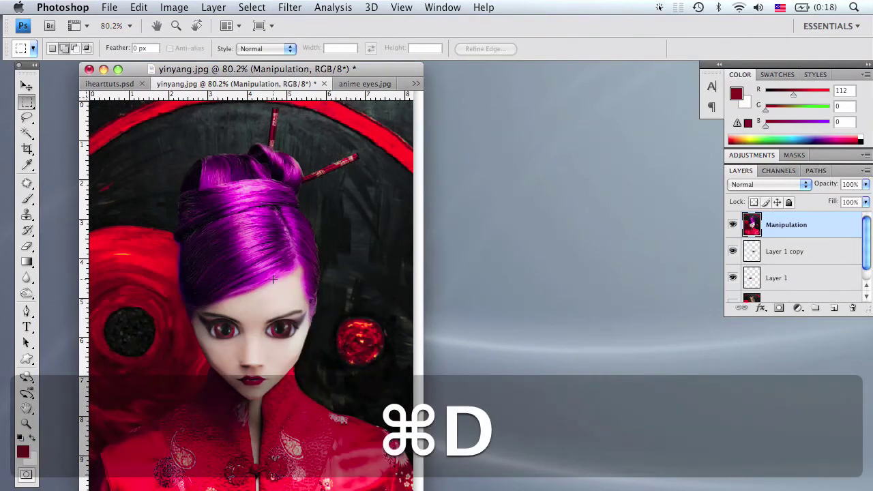
# Step: Examine the hair's left edge against the red background at 300% for stray color outside the hair
pyautogui.press('h')
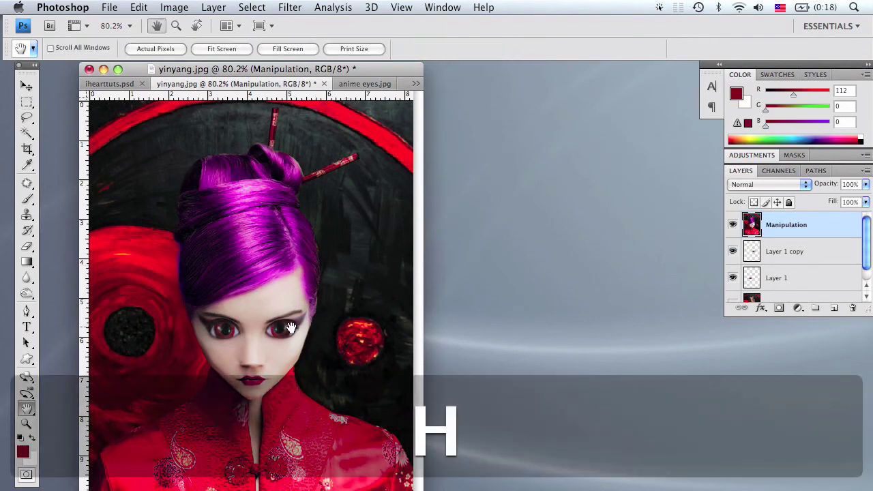
pyautogui.press('z')
pyautogui.click(196, 286)
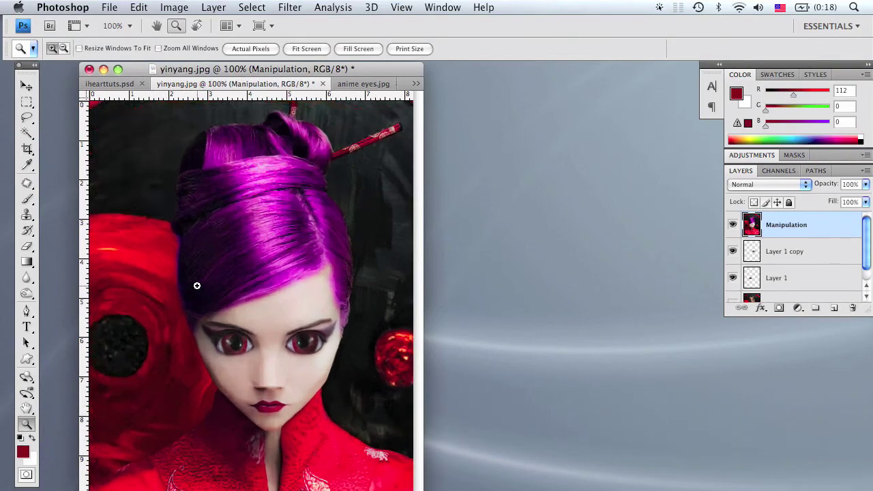
pyautogui.click(196, 287)
pyautogui.click(196, 286)
pyautogui.press('h')
pyautogui.moveTo(216, 271); pyautogui.dragTo(264, 353)
pyautogui.moveTo(231, 235); pyautogui.dragTo(223, 195)
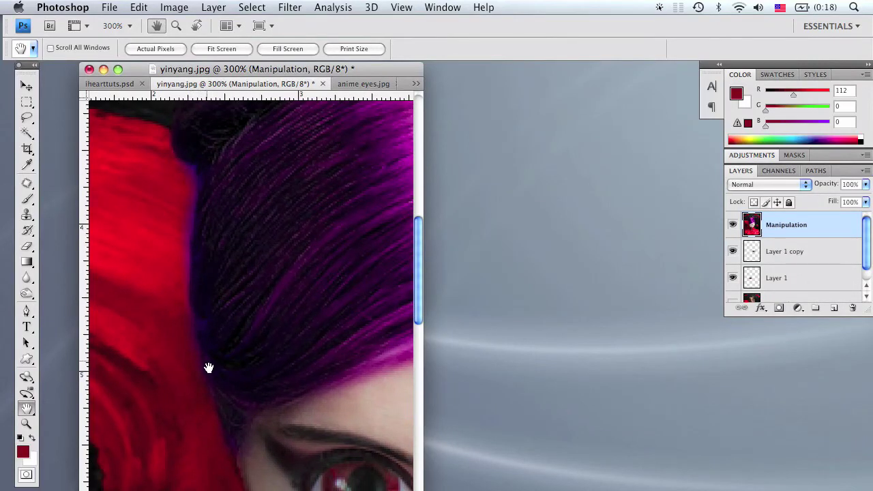
# Step: Choose the Eraser with the Manipulation layer active and inspect the fringe along the hair's outline from temple to bun
pyautogui.press('e')
pyautogui.scroll(-1, 849, 262)
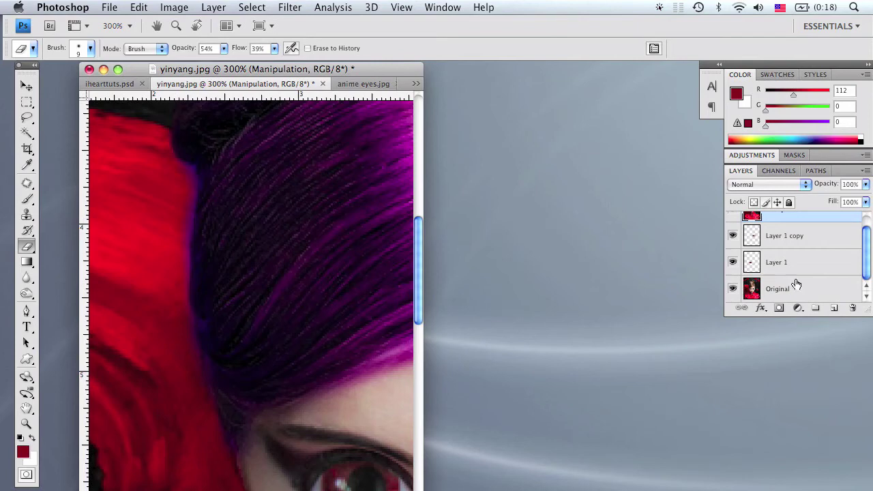
pyautogui.scroll(1, 822, 279)
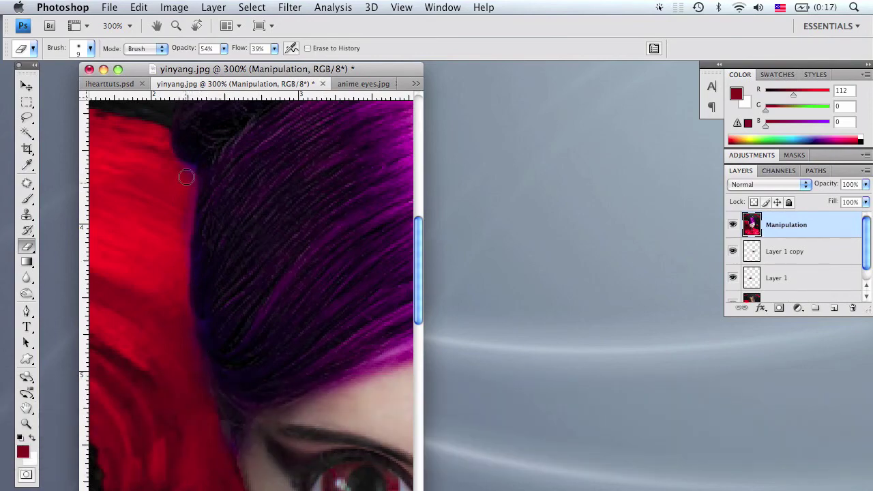
pyautogui.press('space')
pyautogui.moveTo(247, 156); pyautogui.dragTo(261, 392)
pyautogui.moveTo(399, 286); pyautogui.dragTo(328, 261)
pyautogui.moveTo(402, 375)
pyautogui.mouseDown()
pyautogui.moveTo(360, 333)
pyautogui.moveTo(341, 122)
pyautogui.mouseUp()
pyautogui.moveTo(102, 334); pyautogui.dragTo(212, 312)
pyautogui.press('h')
pyautogui.moveTo(238, 199); pyautogui.dragTo(269, 345)
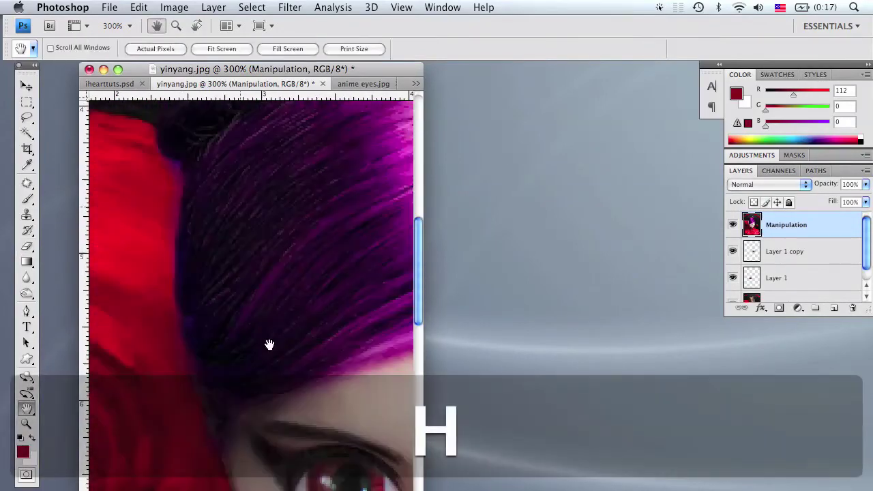
pyautogui.scroll(5, 270, 345)
pyautogui.press('e')
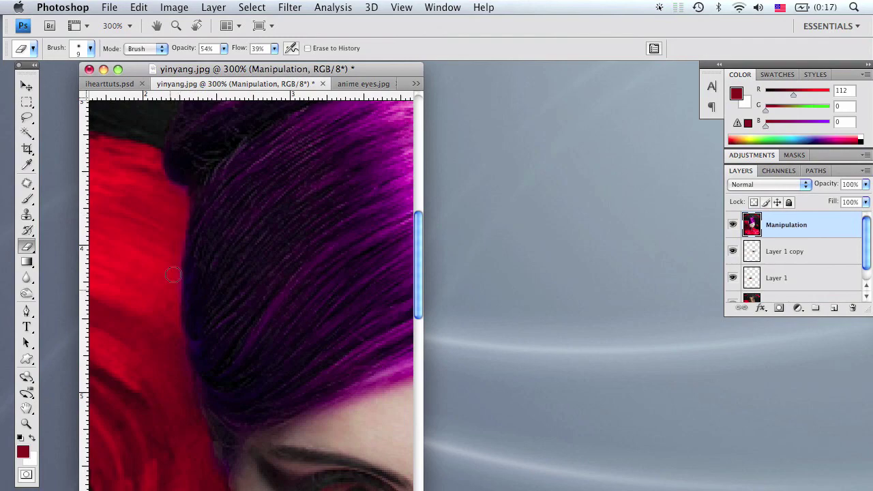
# Step: Review the manipulated portrait at 100% and compare it with the original photo by showing and hiding Layer 2
pyautogui.press('z')
pyautogui.click(263, 49)
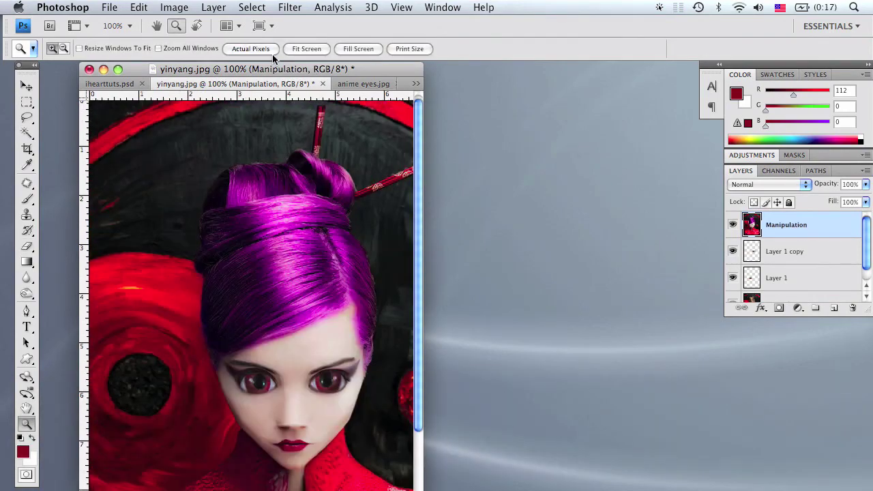
pyautogui.press('h')
pyautogui.moveTo(286, 350); pyautogui.dragTo(242, 258)
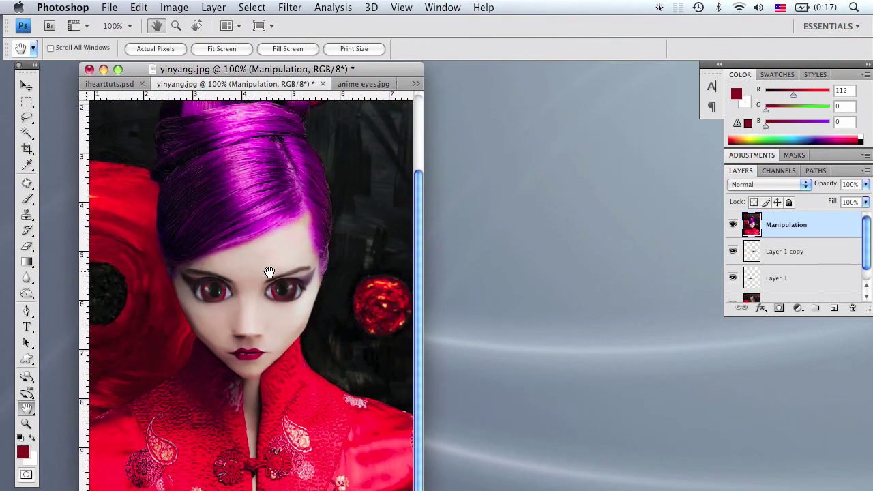
pyautogui.press('z')
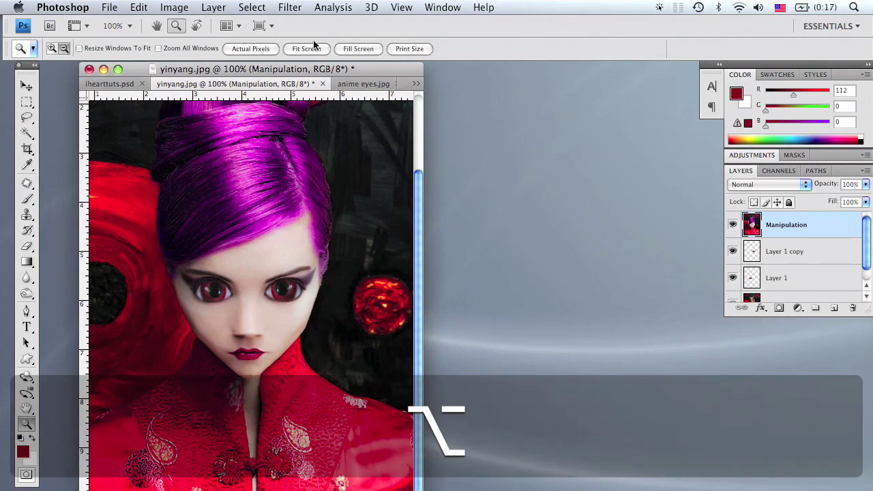
pyautogui.keyDown('alt'); pyautogui.click(282, 278); pyautogui.keyUp('alt')
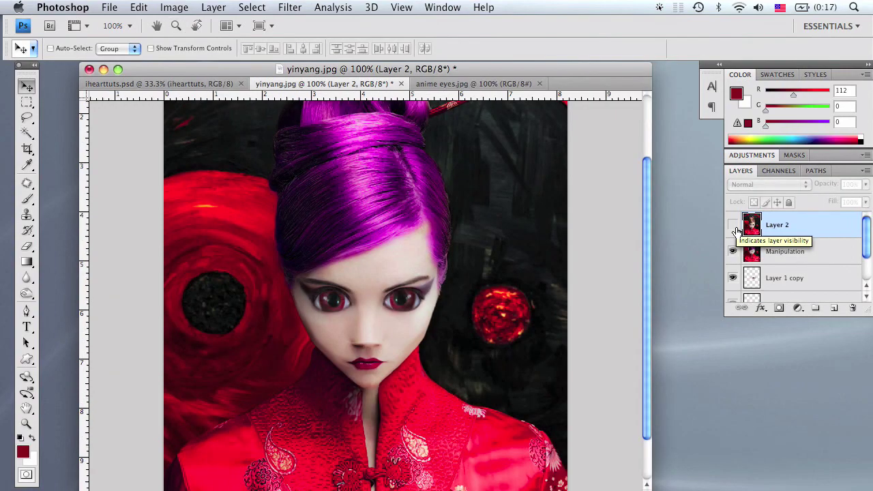
pyautogui.click(733, 225)
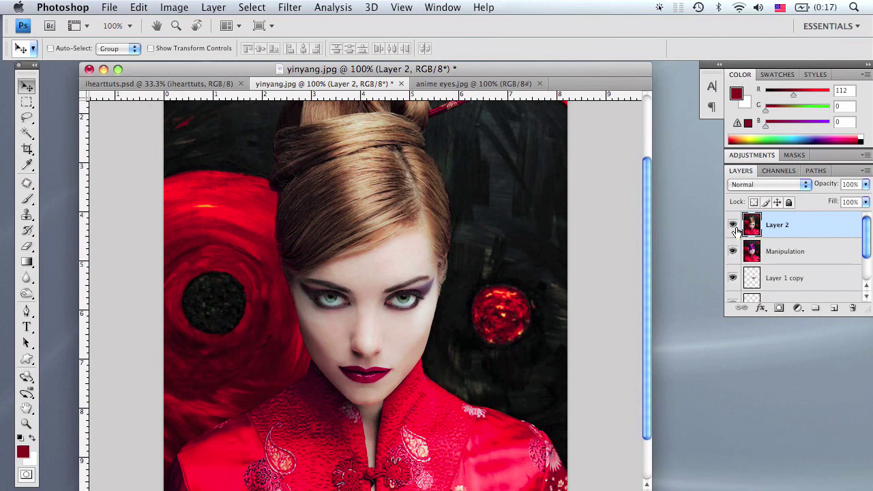
pyautogui.click(734, 227)
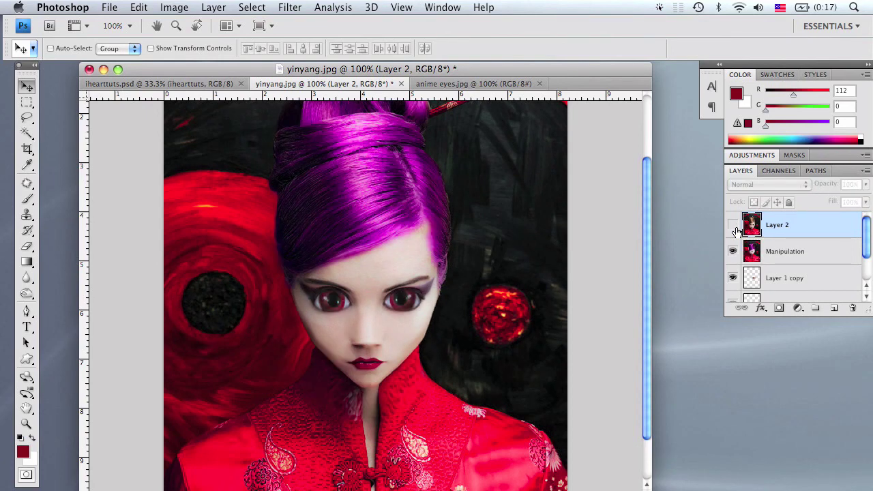